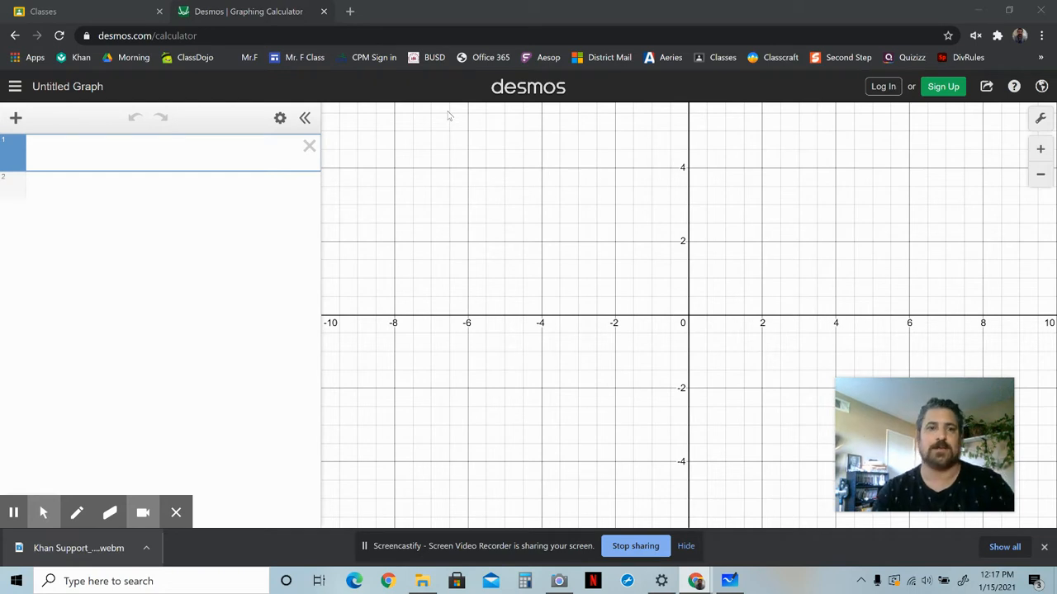
Enter the expression y=kx in the first line and add a slider for k.
click(16, 119)
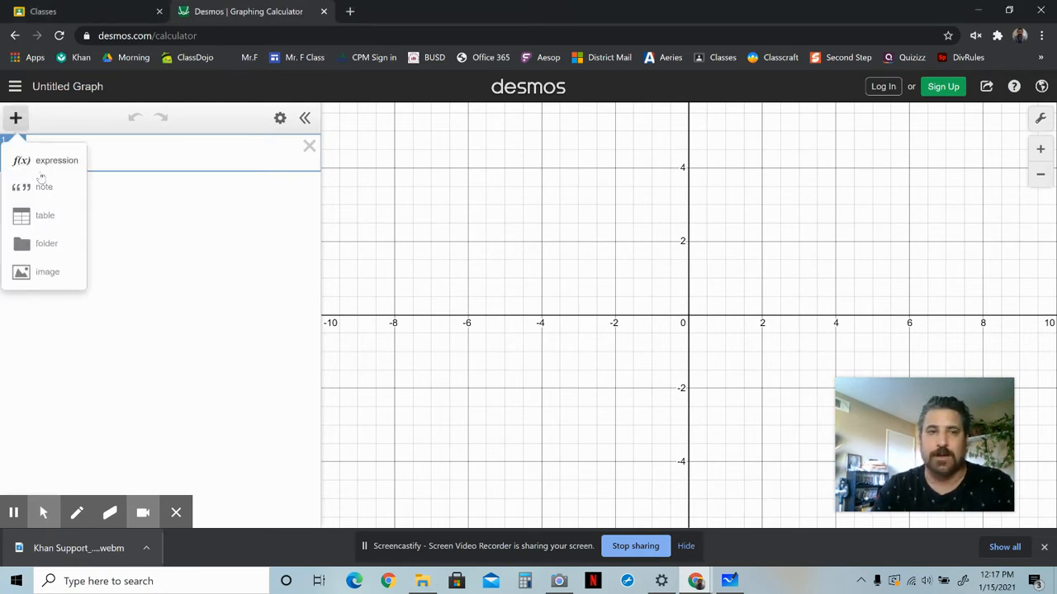
click(17, 119)
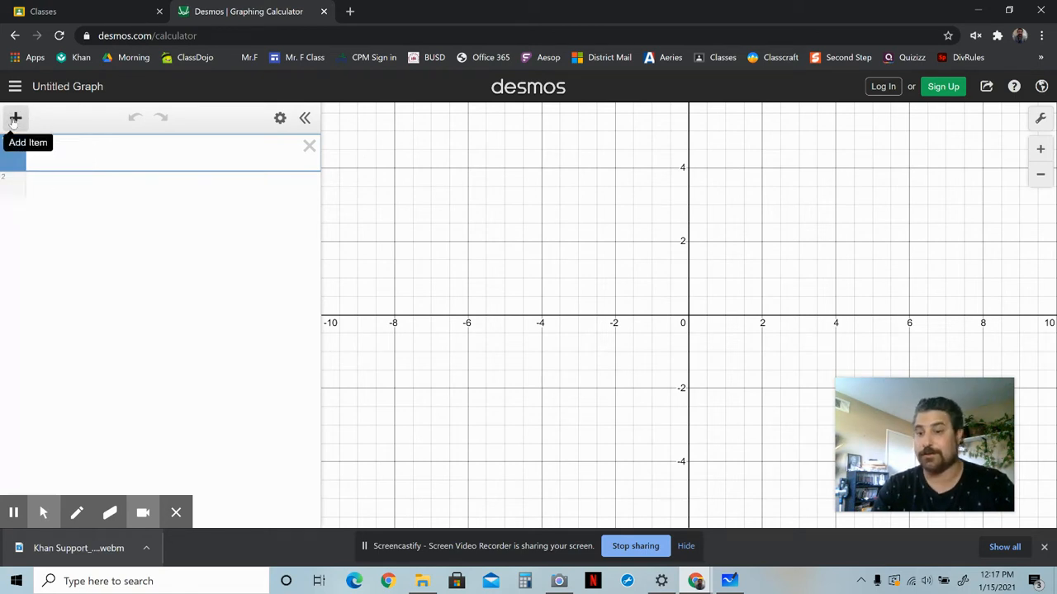
click(15, 119)
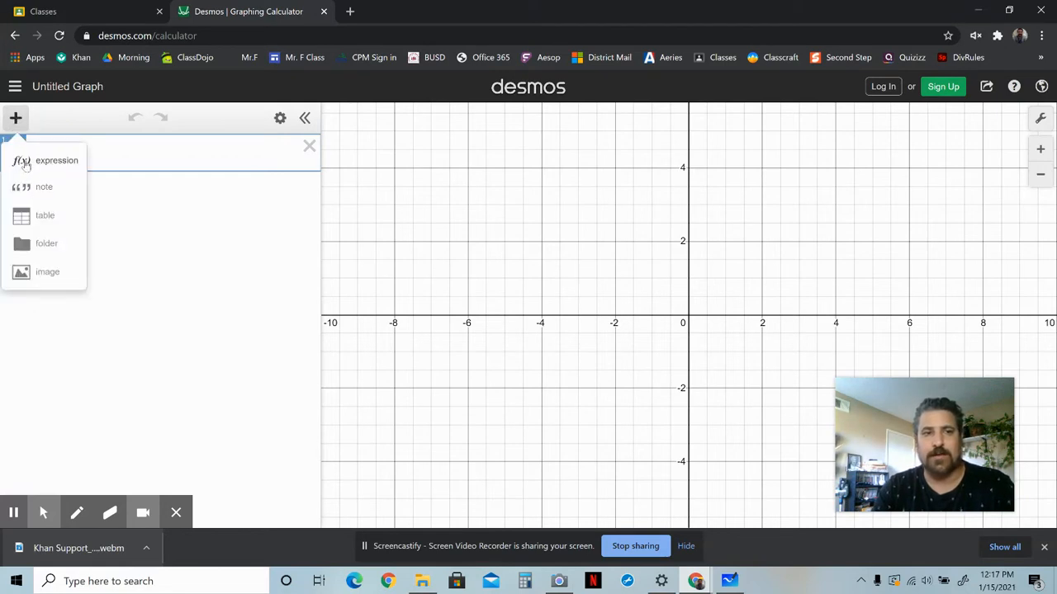
click(24, 162)
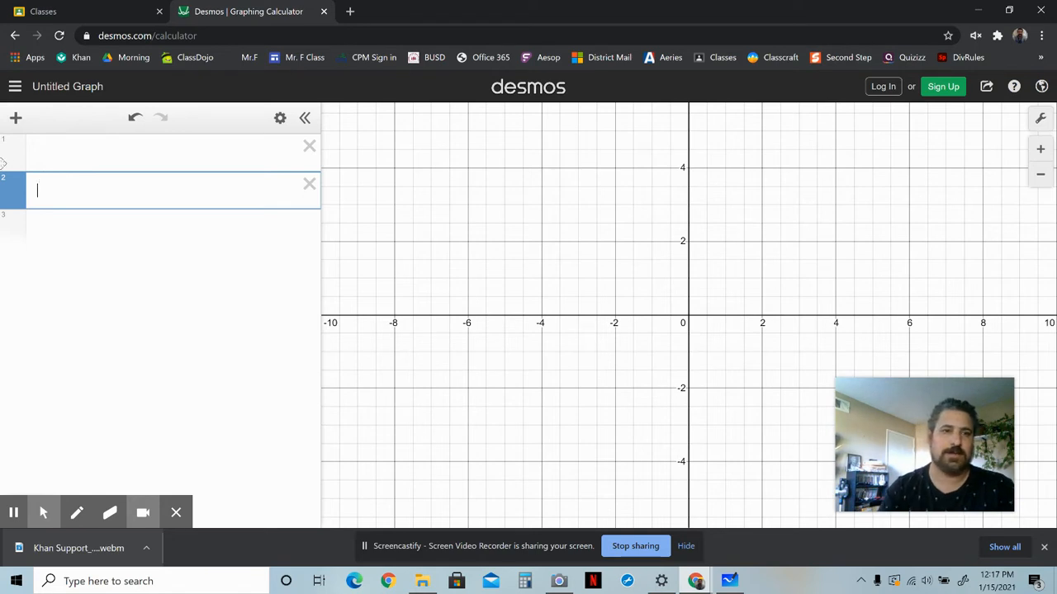
click(47, 157)
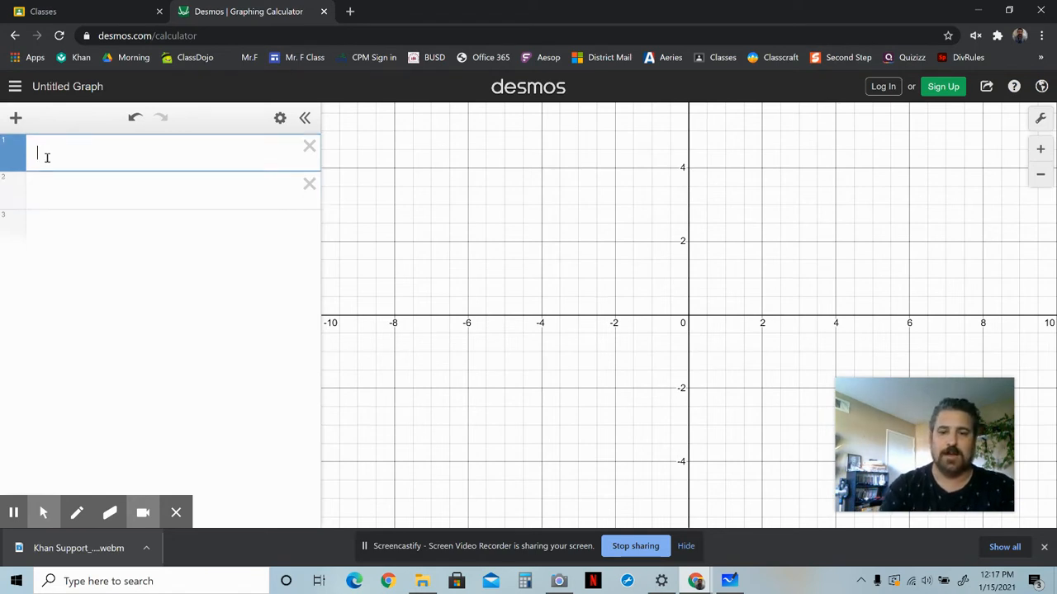
text(y=kx)
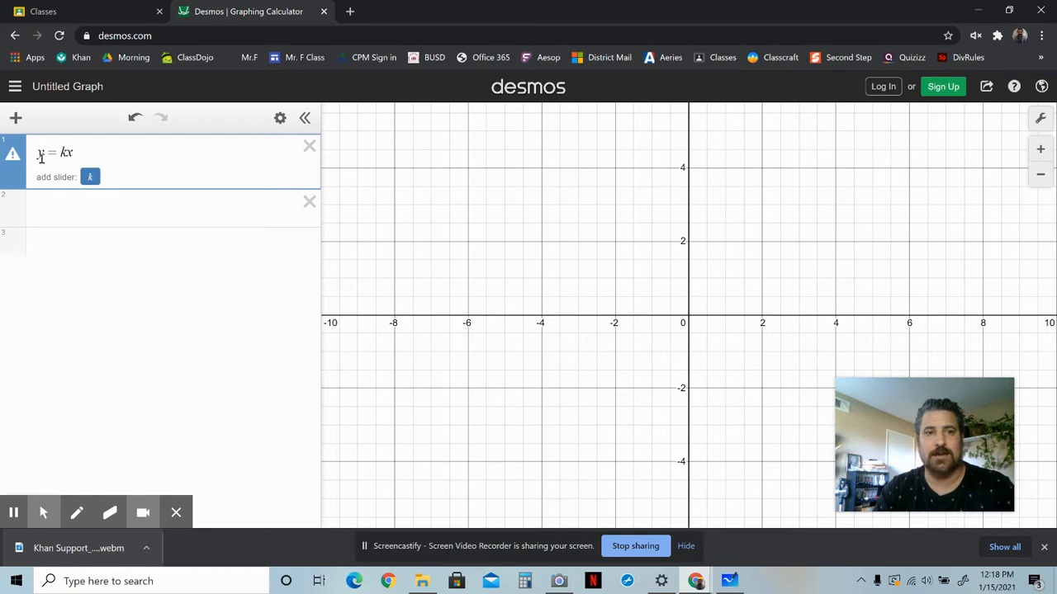
click(91, 178)
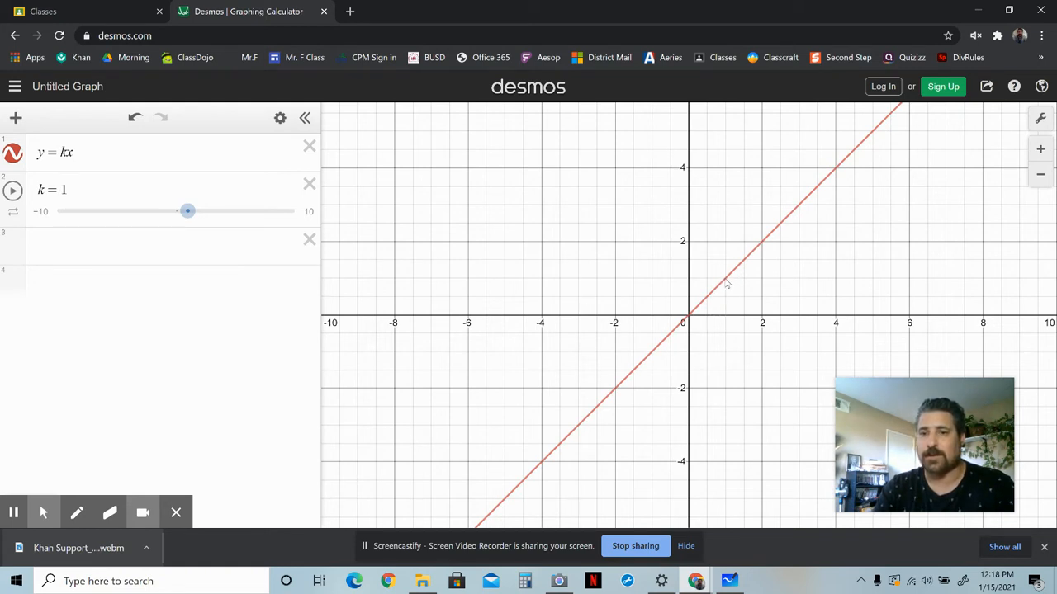
Select a point on the y=kx line to show its coordinates.
click(726, 281)
drag(725, 281, 726, 282)
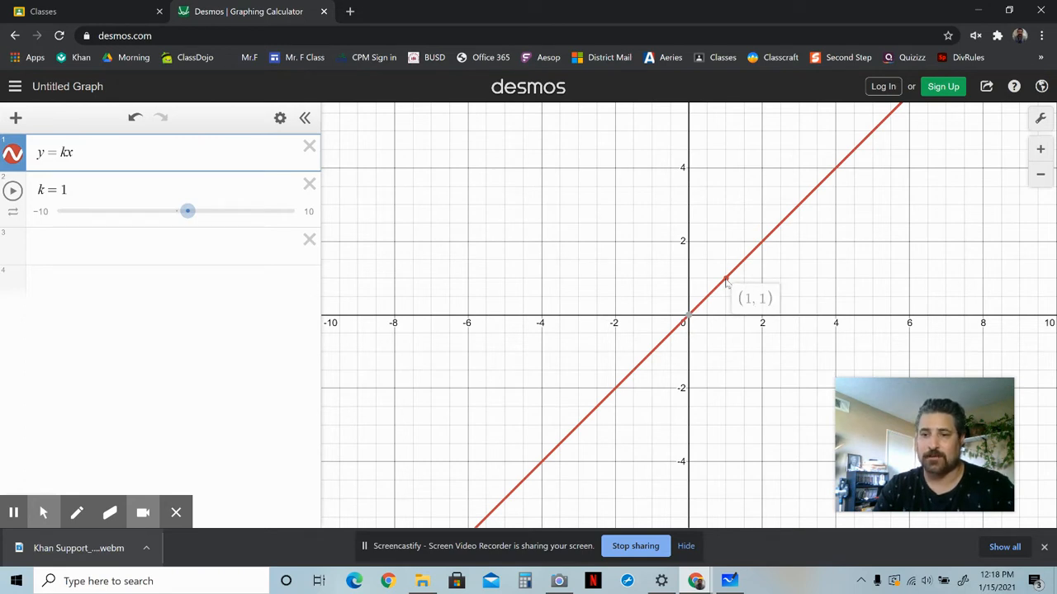
drag(725, 282, 727, 281)
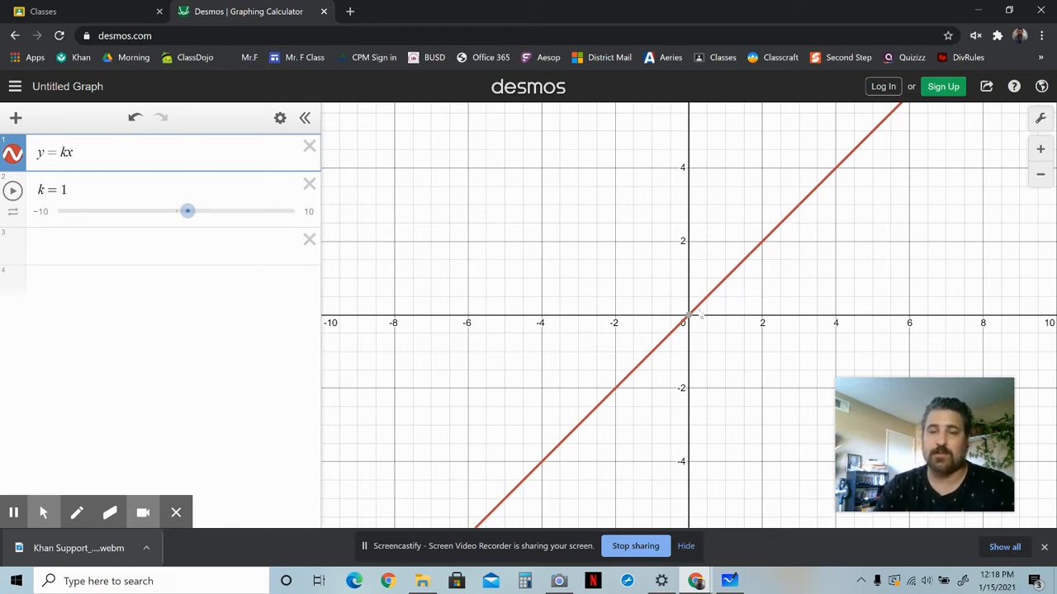
Drag the k slider to 0.1.
mouse_move(689, 318)
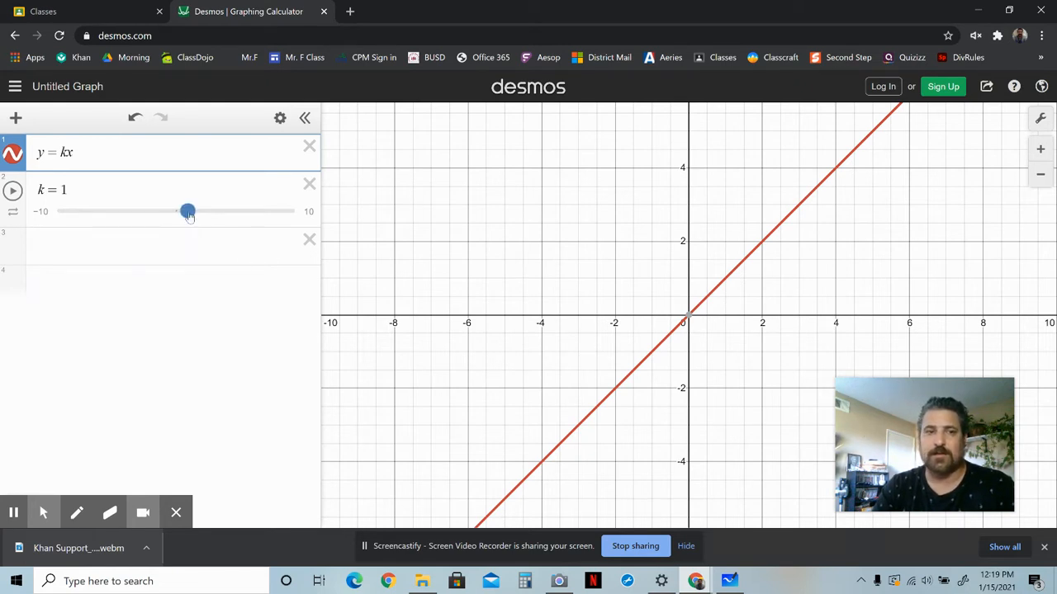
mouse_move(189, 214)
mouse_down()
mouse_move(216, 231)
mouse_move(180, 226)
mouse_up()
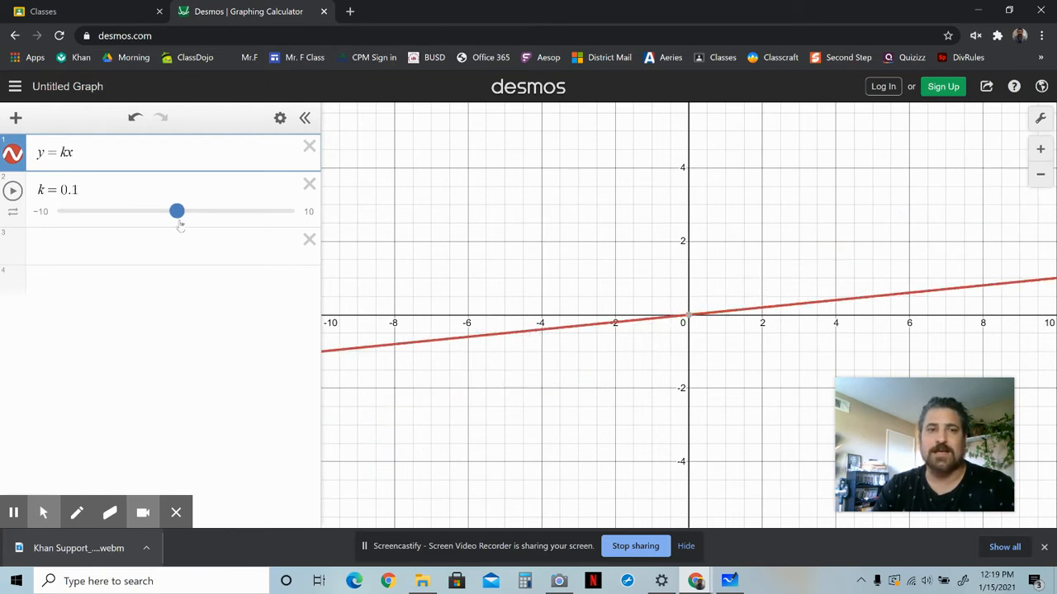
drag(180, 226, 179, 226)
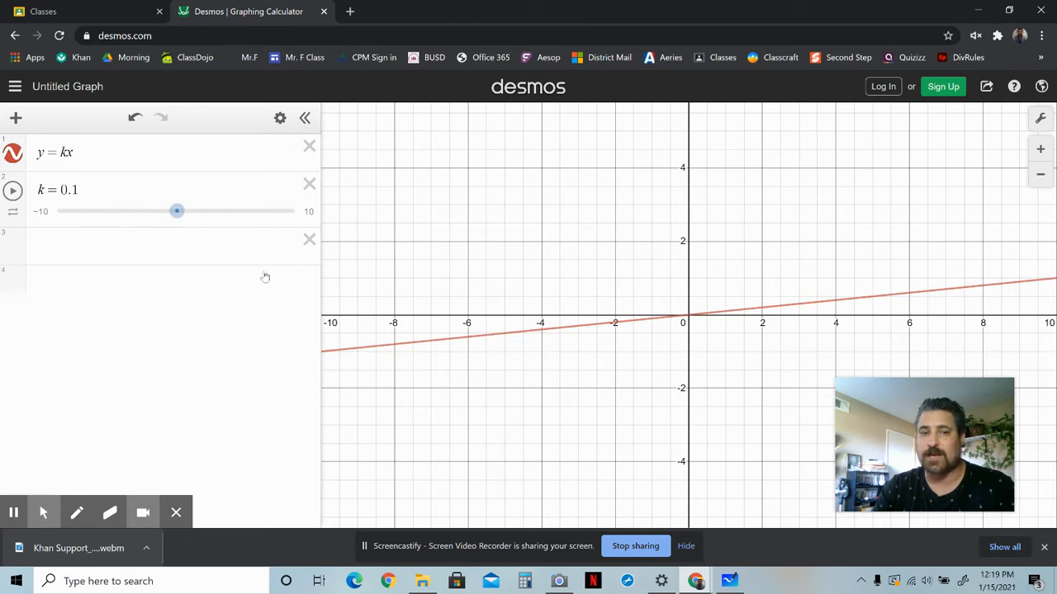
Edit k's value through 0.01 and 0.001, and set it to 0.
click(75, 189)
text(0)
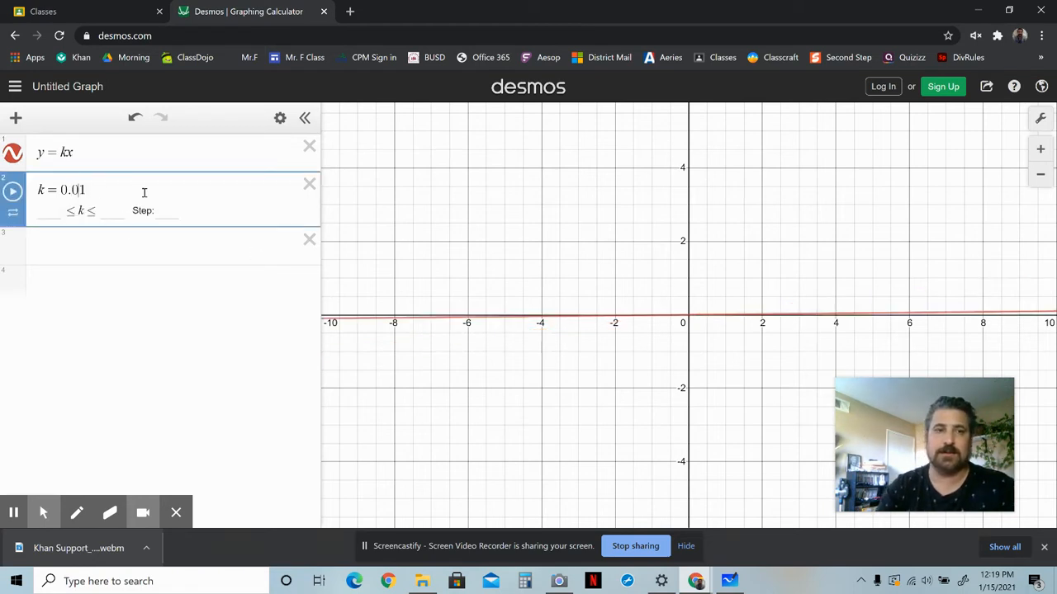
text(0)
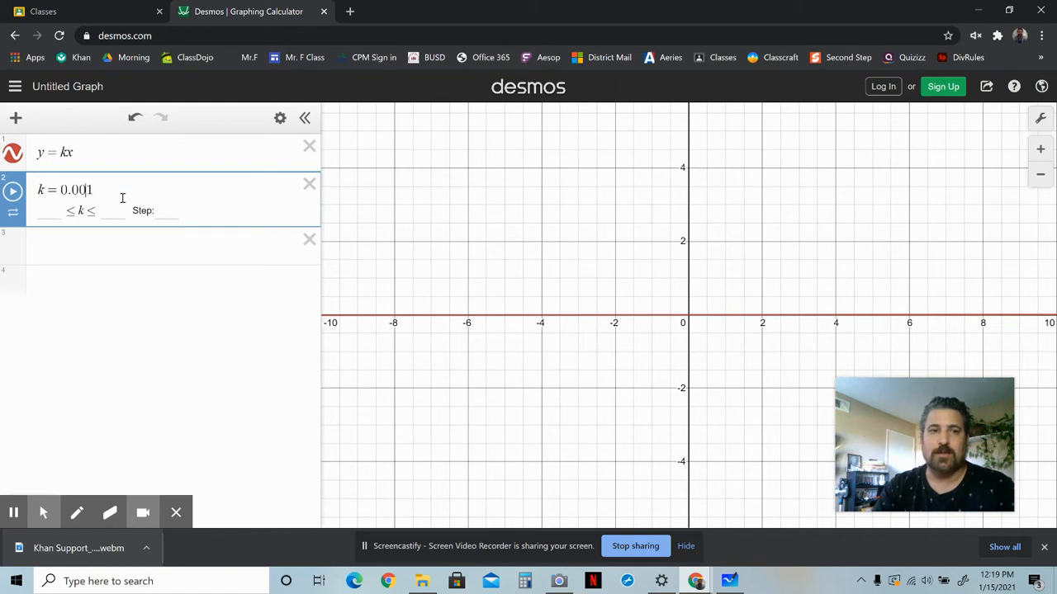
key(BackSpace)
key(BackSpace)
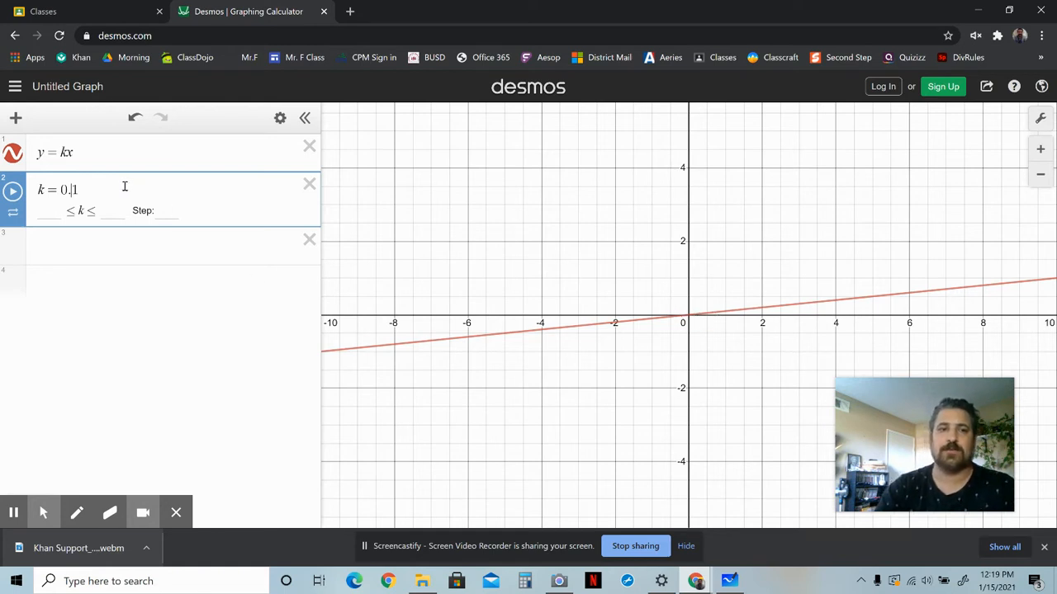
key(BackSpace)
key(BackSpace)
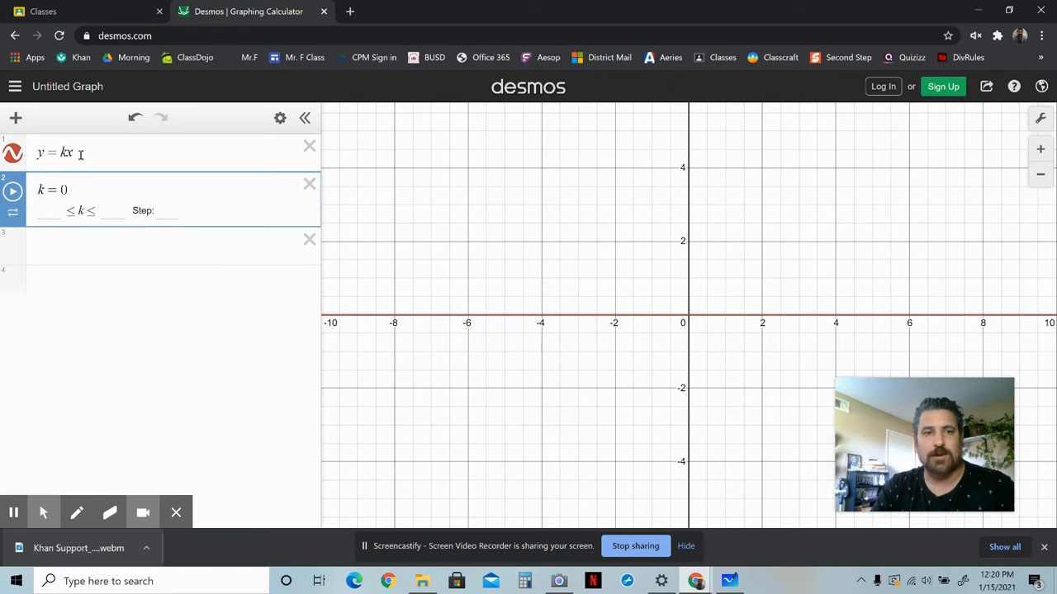
Delete the k slider and add a new slider for k from the y=kx expression.
drag(71, 192, 58, 190)
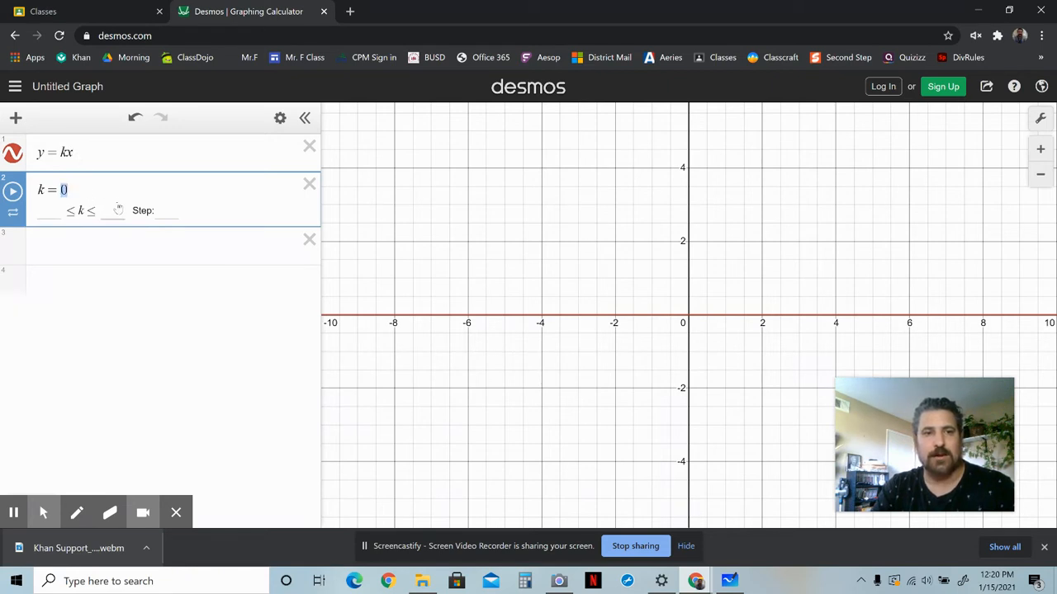
click(308, 184)
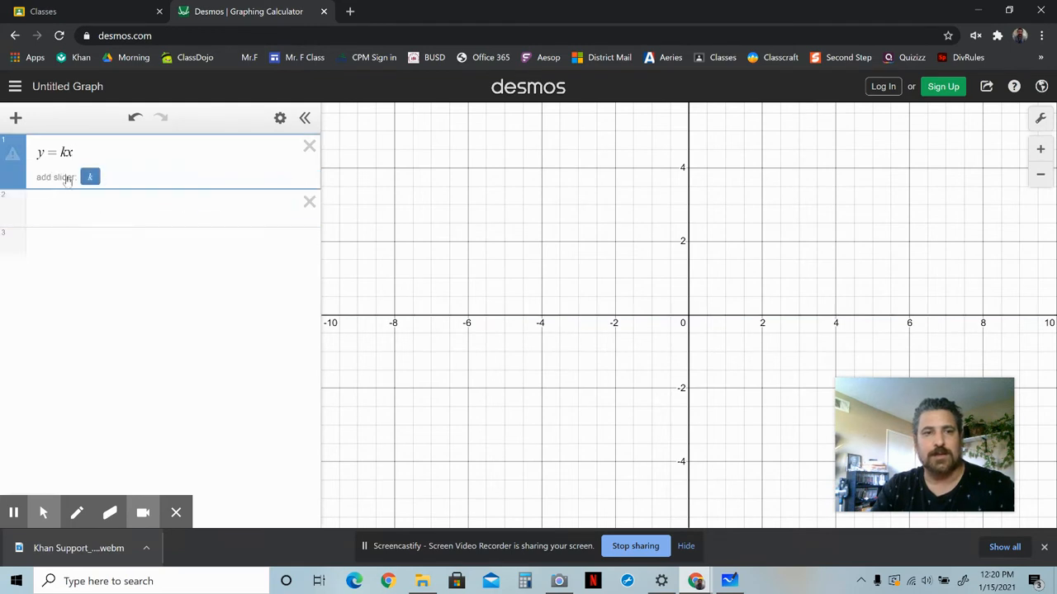
click(89, 176)
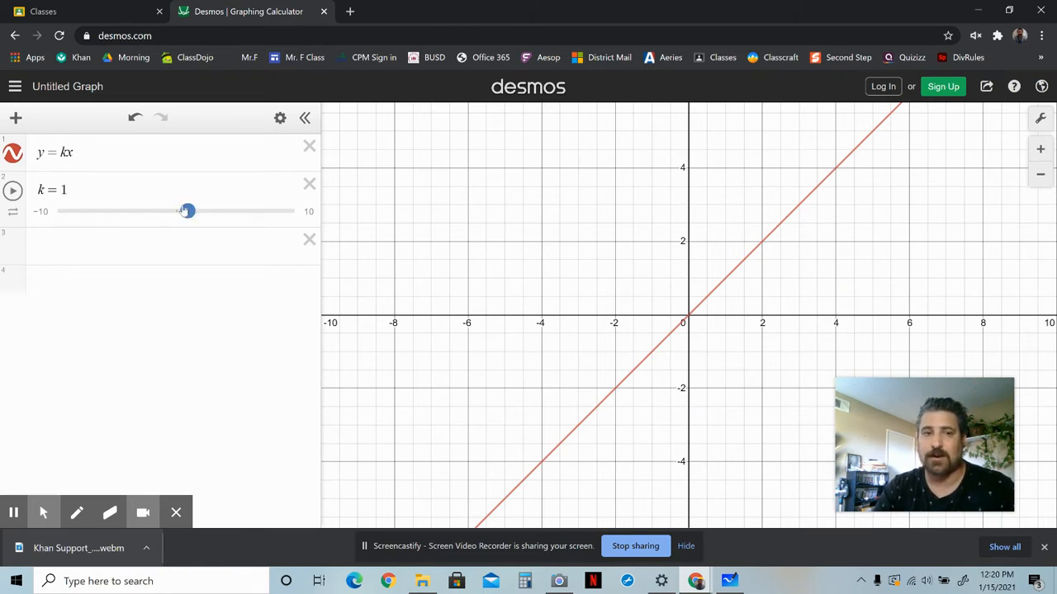
Drag the k slider to −0.5.
drag(188, 213, 170, 212)
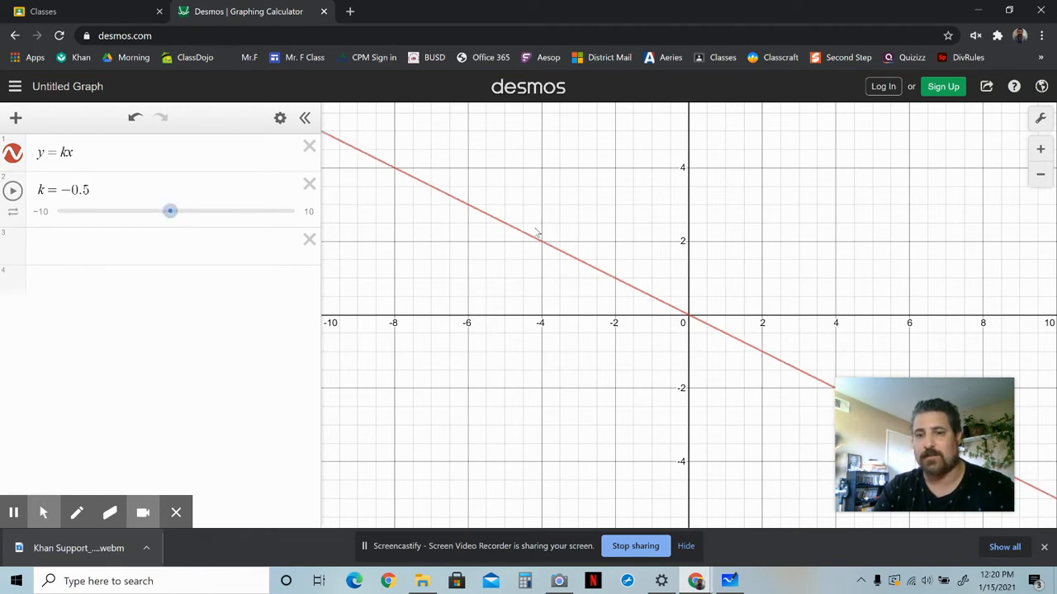
mouse_move(875, 398)
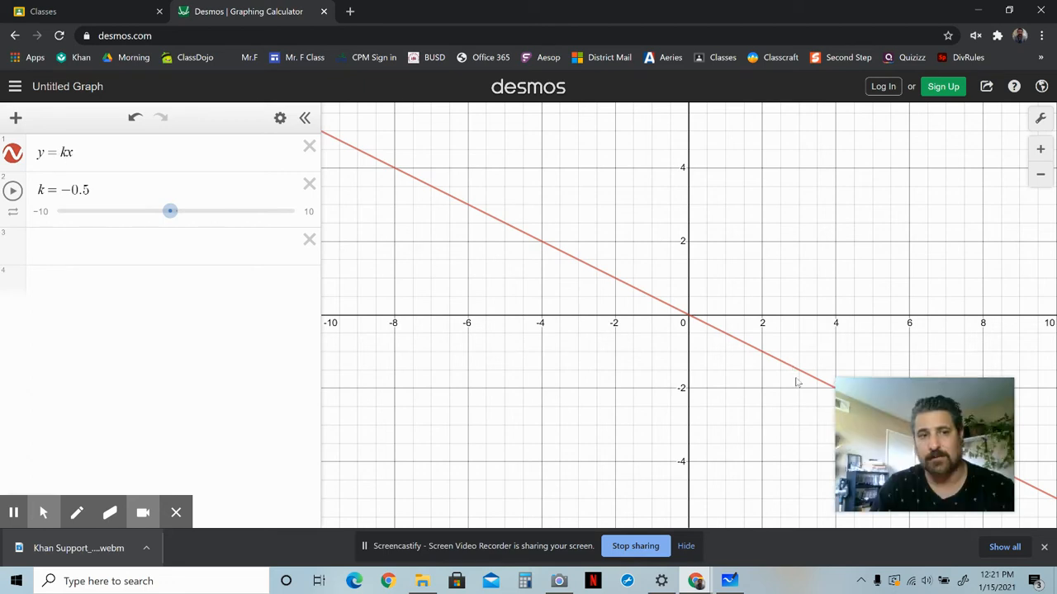
Drag the k slider up to 4.
drag(165, 213, 183, 216)
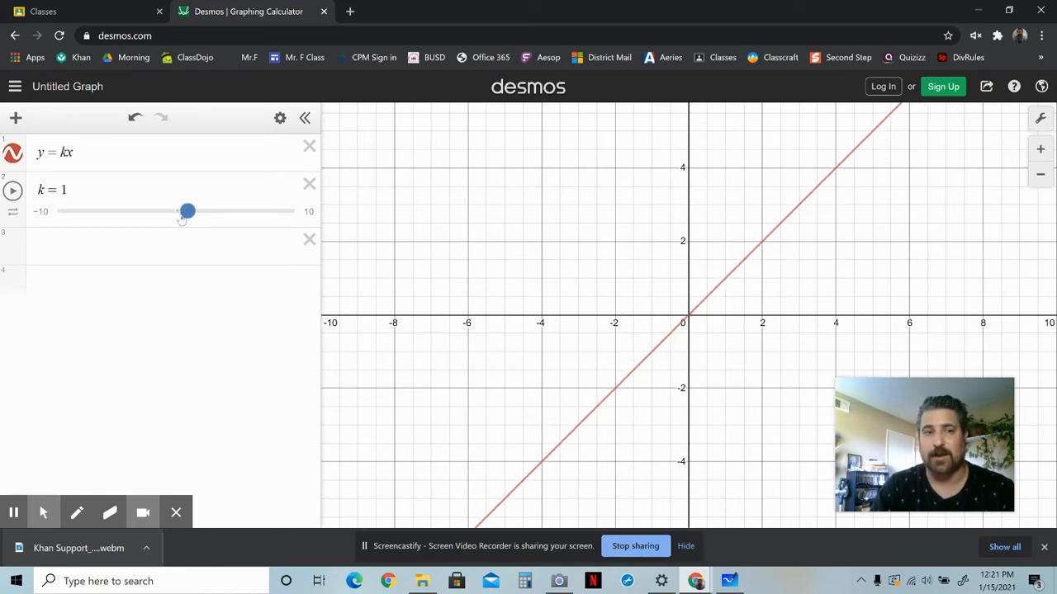
drag(184, 216, 217, 232)
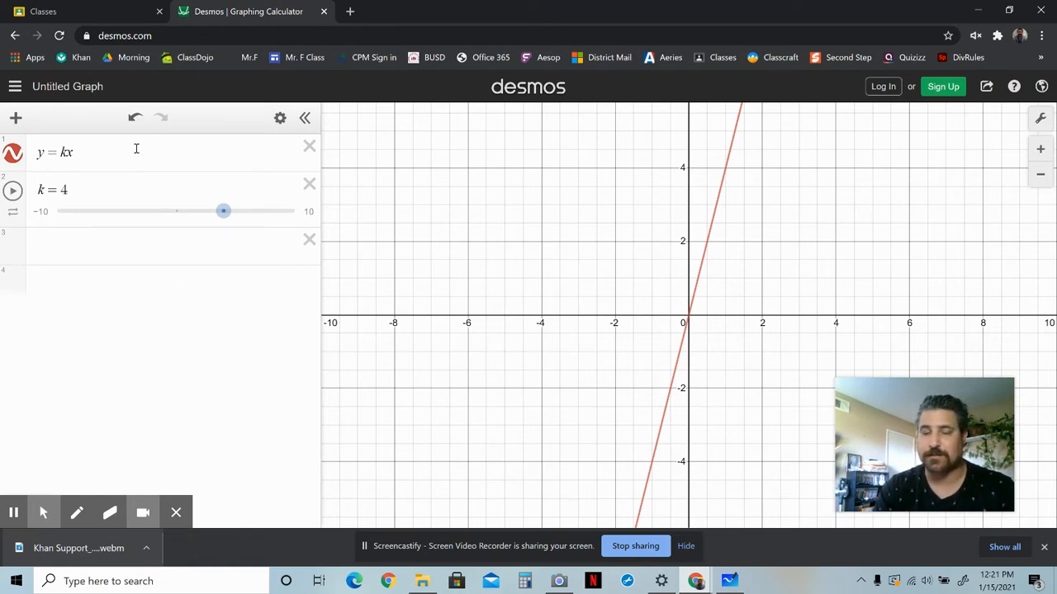
Delete the k slider and add the k slider again from the y=kx expression.
click(310, 184)
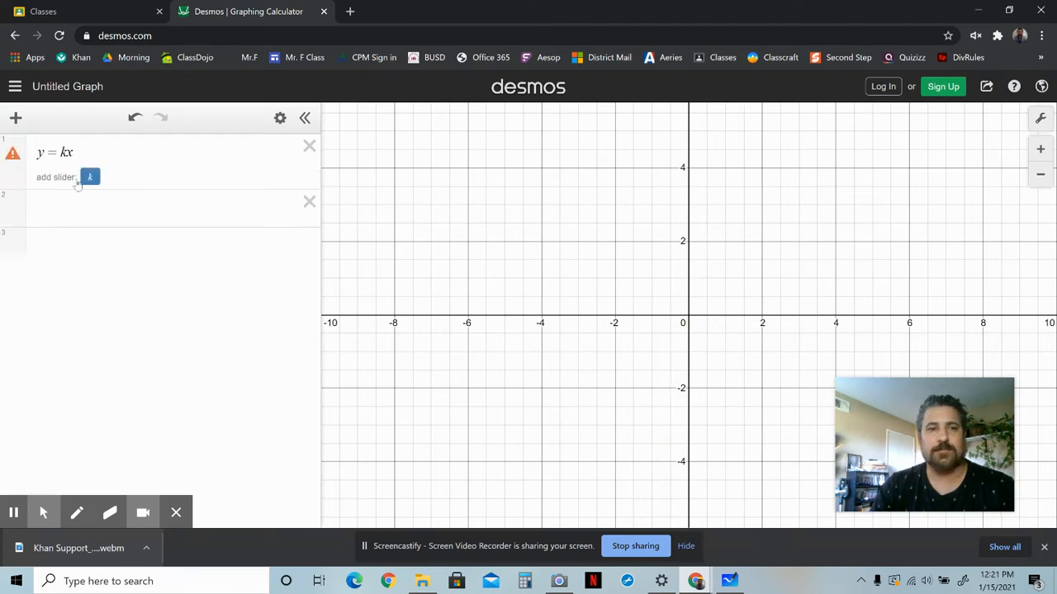
click(91, 177)
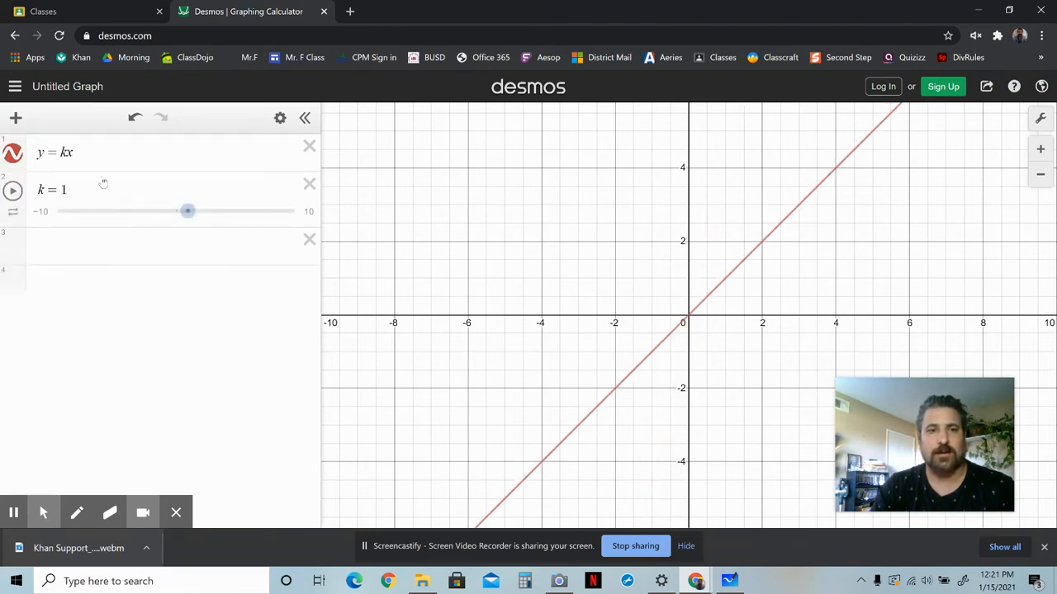
Enter y=mx+b in a new expression line and add sliders for all its variables.
click(63, 243)
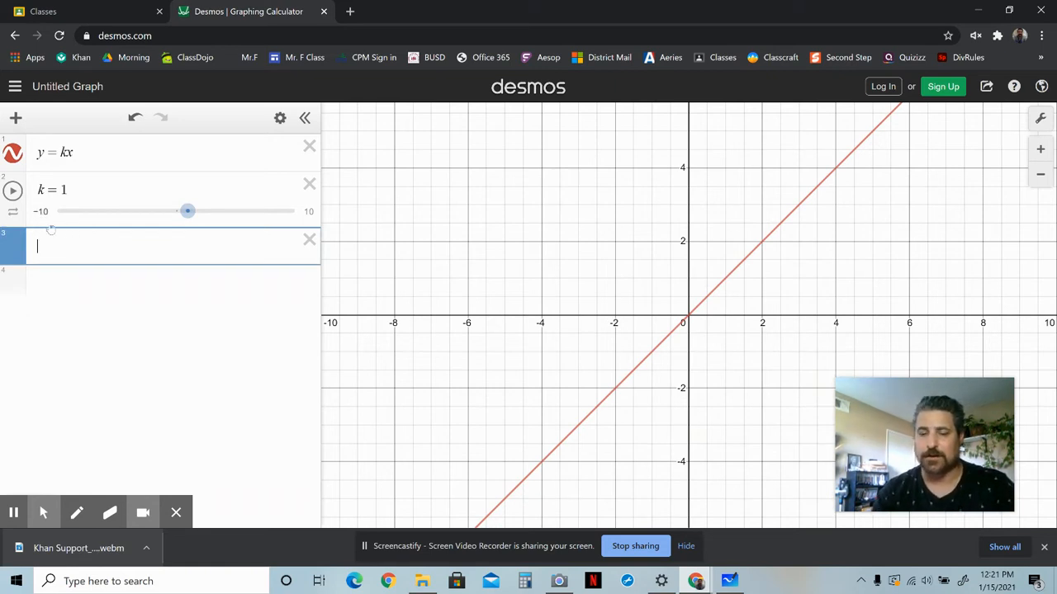
text(y =)
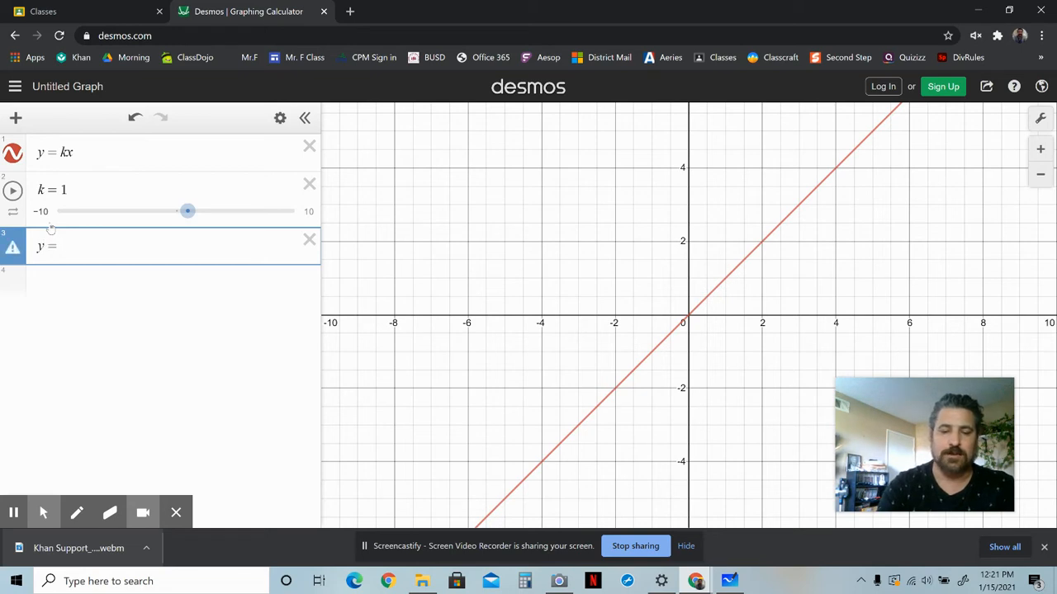
text( mx + b)
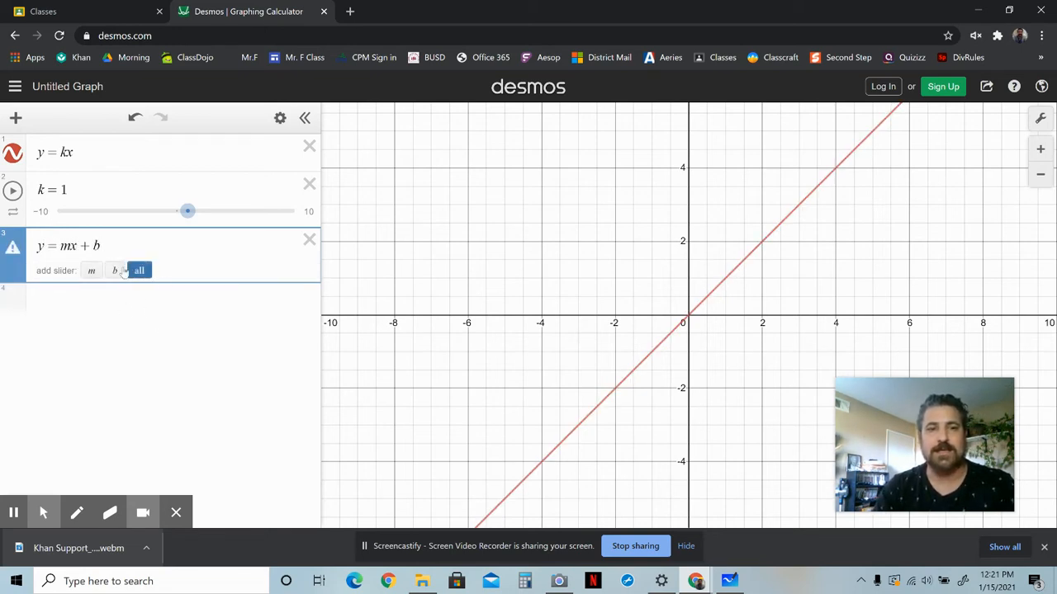
click(139, 273)
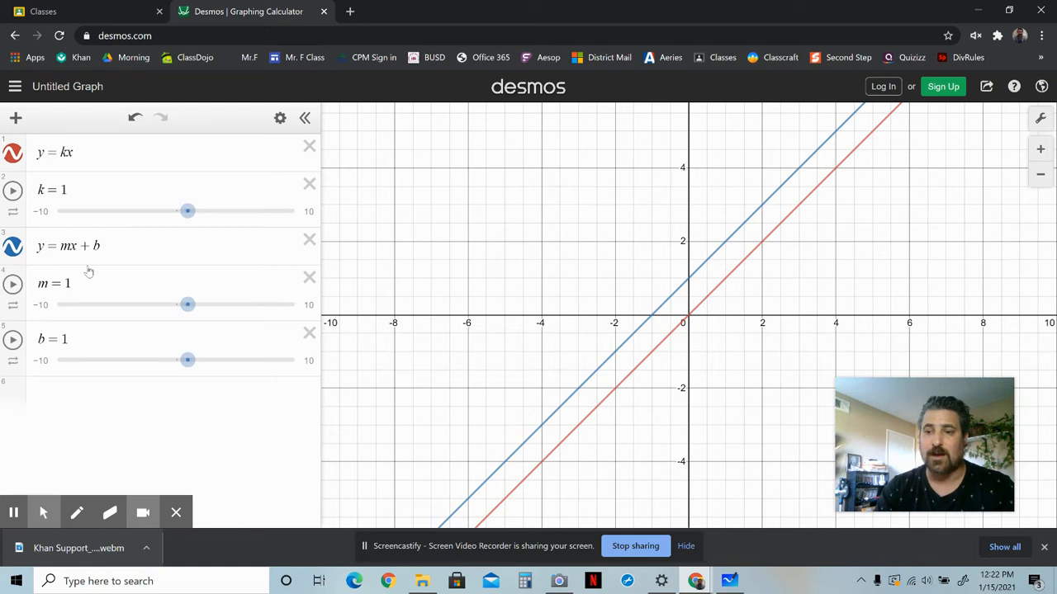
Select the y-intercept point of the y=mx+b line to show its coordinates.
click(689, 282)
mouse_move(690, 282)
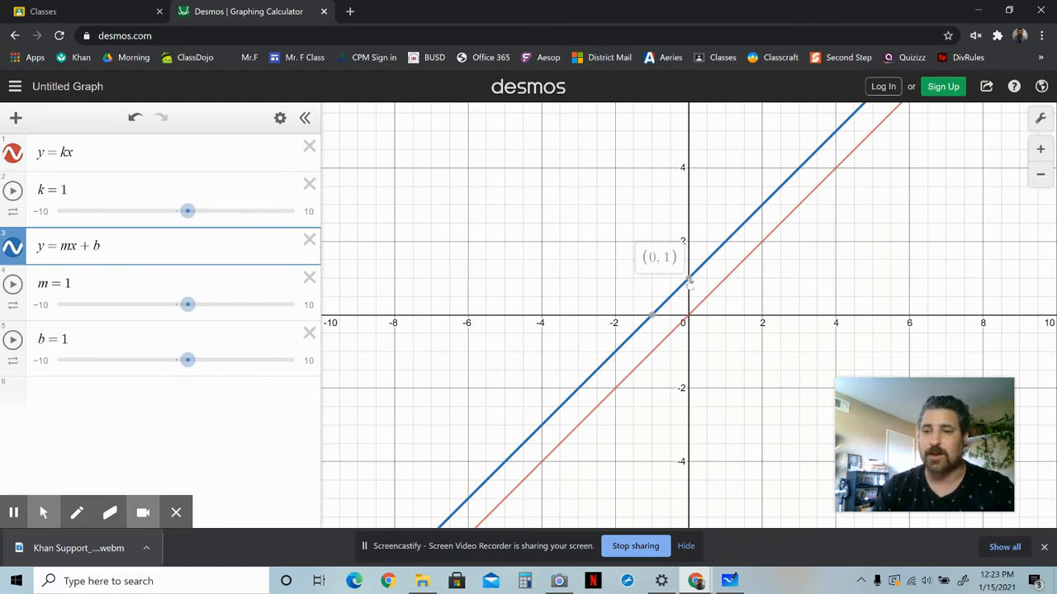
click(689, 281)
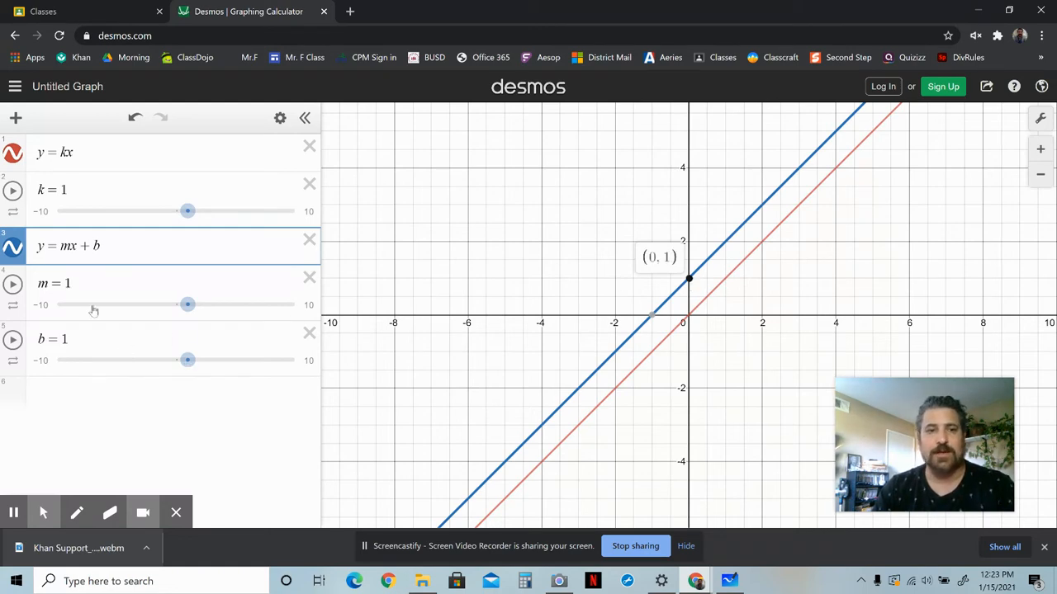
Drag the b slider to 2 and over to −2, and select the line's new y-intercept.
drag(190, 363, 204, 370)
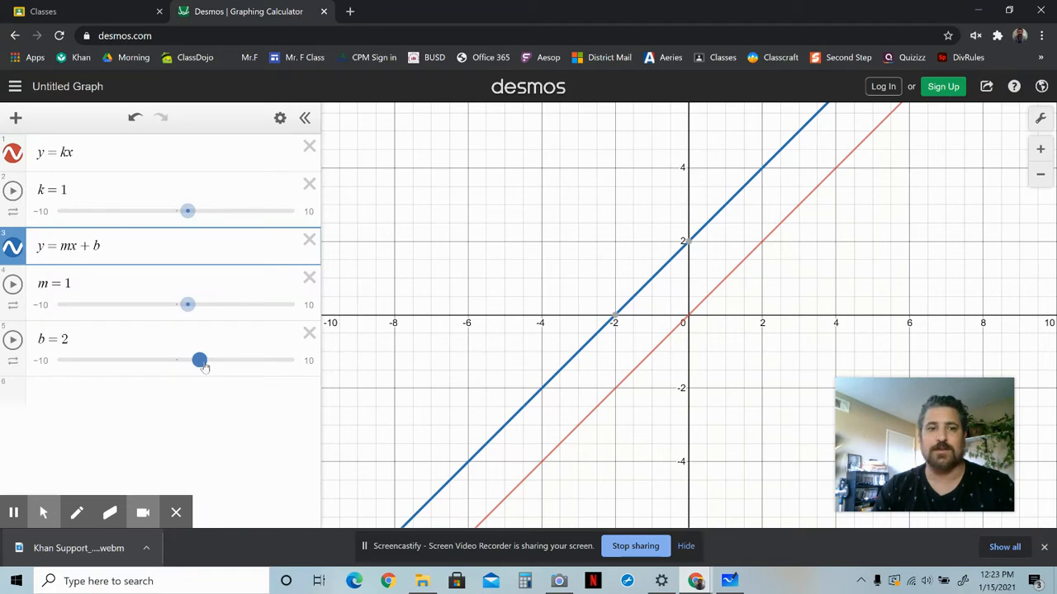
drag(203, 365, 157, 372)
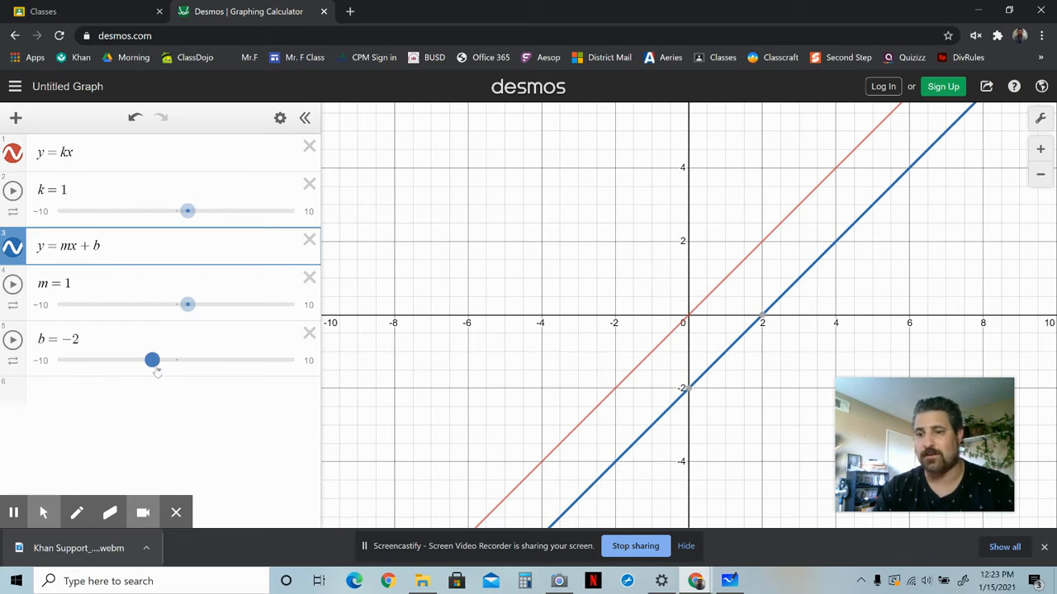
drag(157, 373, 157, 372)
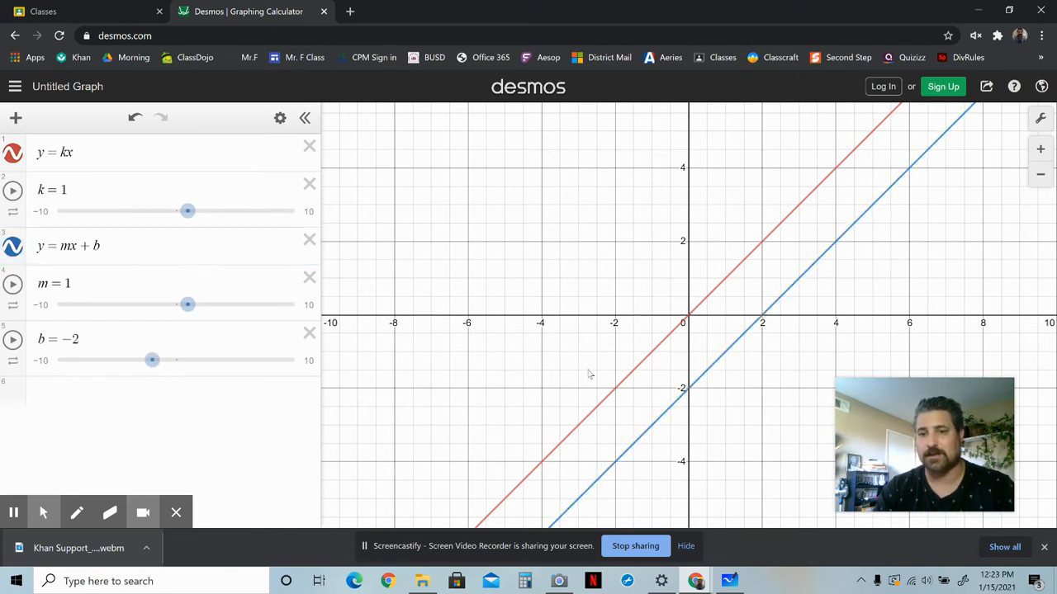
click(689, 392)
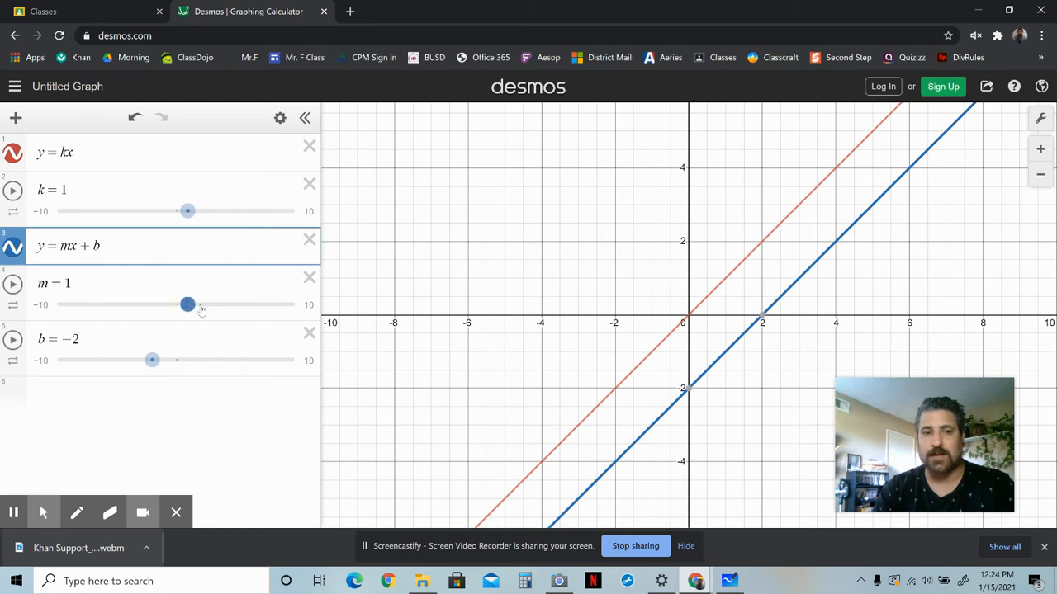
Drag the m slider to 3, 3.1, −0.7, −2 and 0, then back to 1.
drag(189, 305, 215, 315)
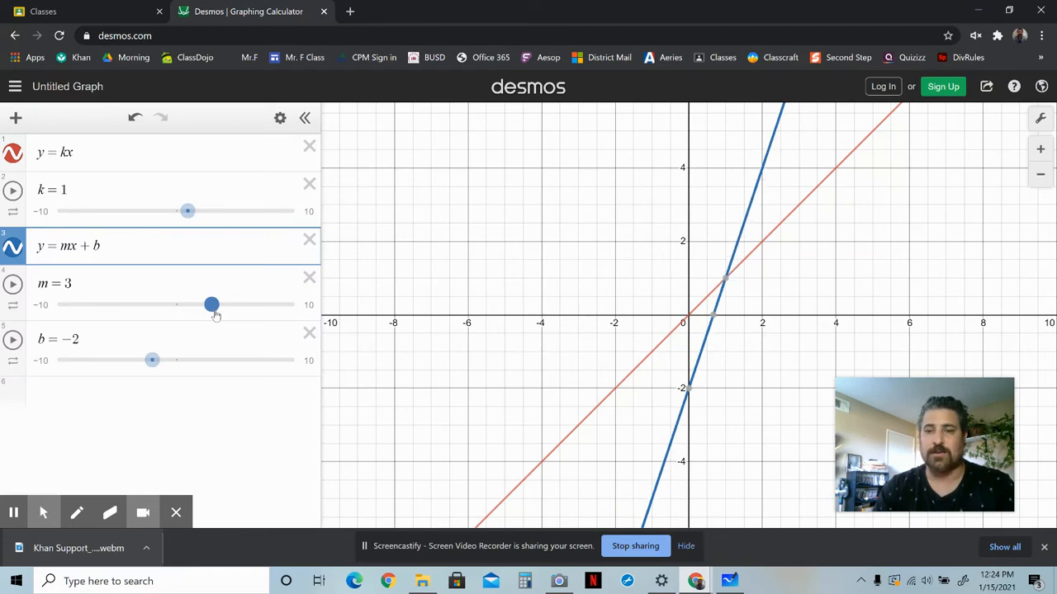
drag(215, 315, 216, 317)
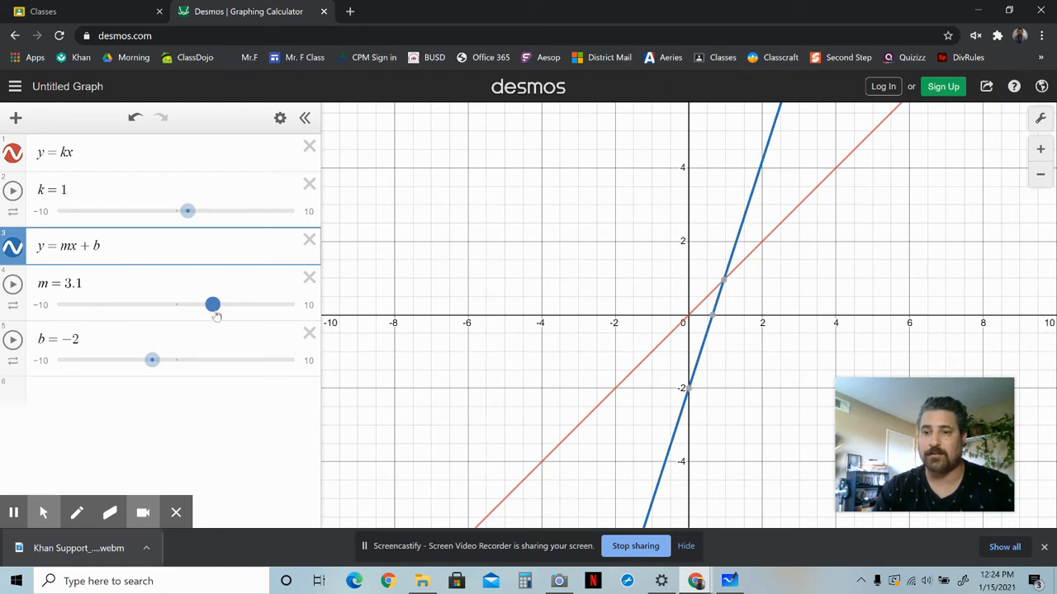
drag(217, 317, 171, 318)
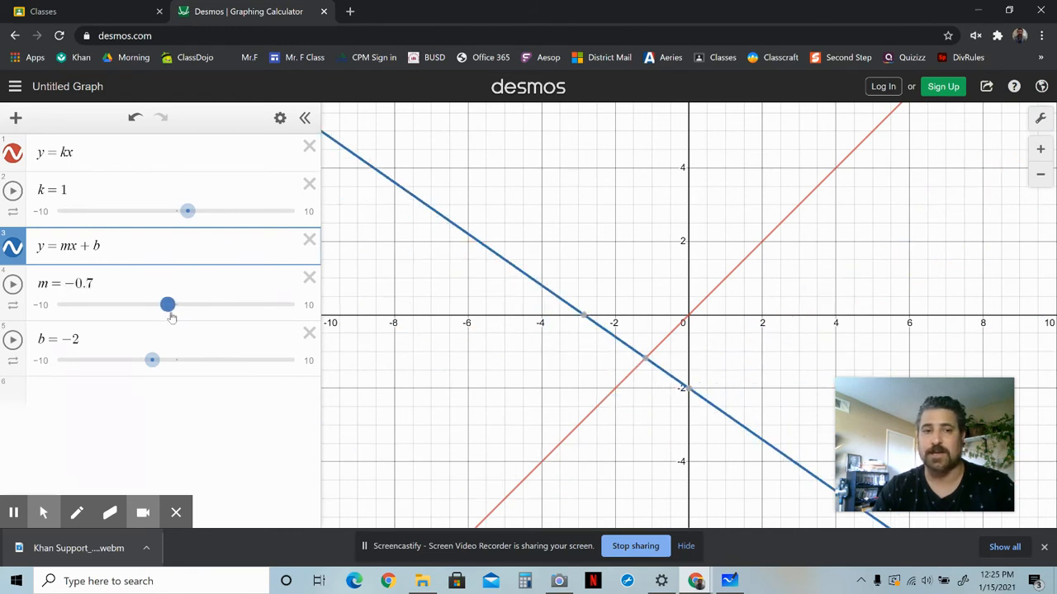
drag(171, 318, 157, 322)
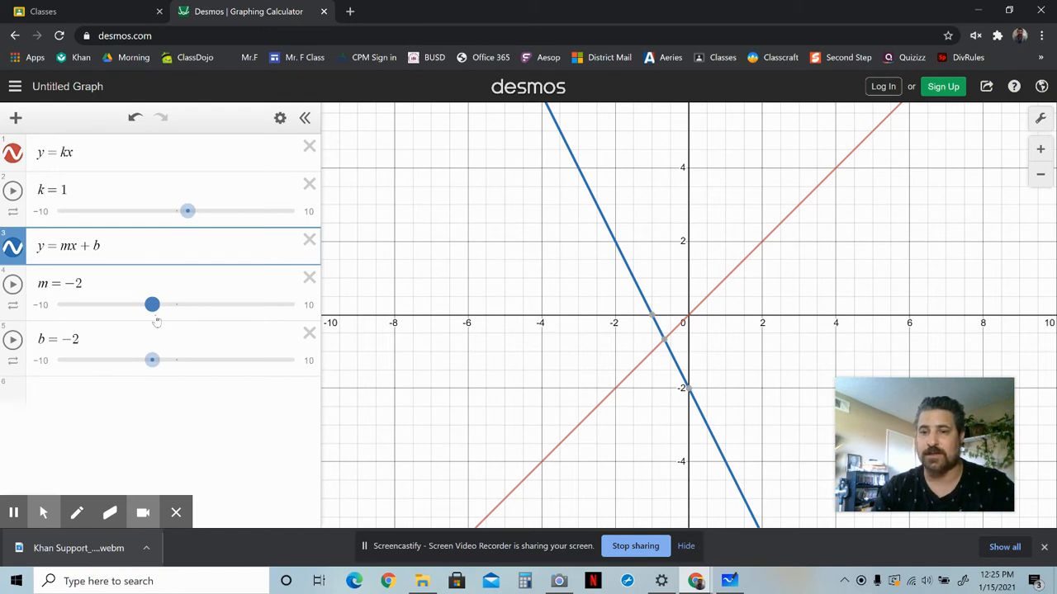
drag(157, 321, 180, 323)
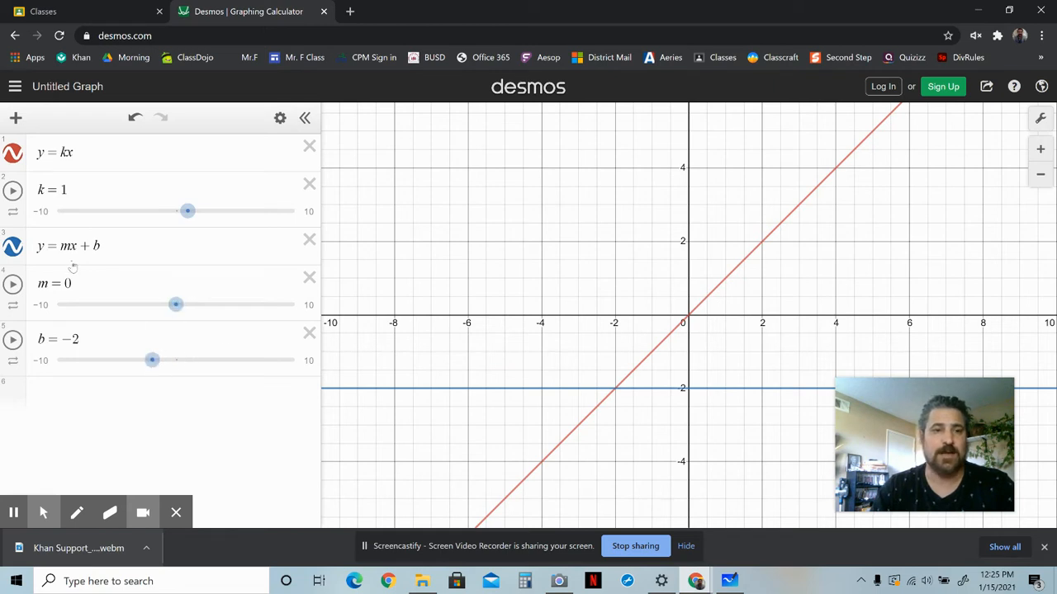
drag(175, 306, 186, 318)
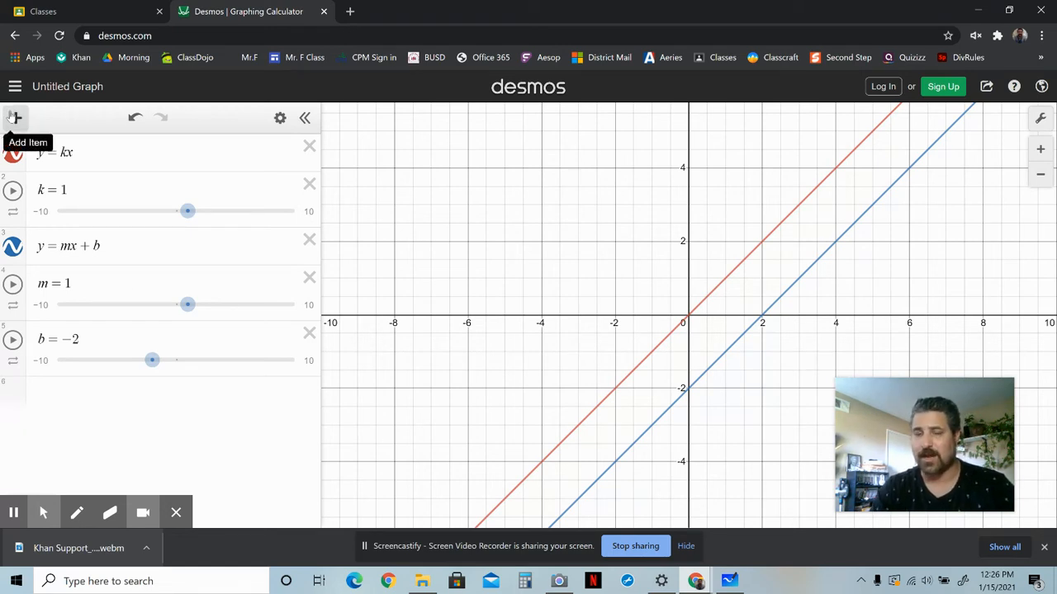
Add a new expression y=x at the top and hide the y=kx and y=mx+b graphs.
click(14, 117)
click(24, 158)
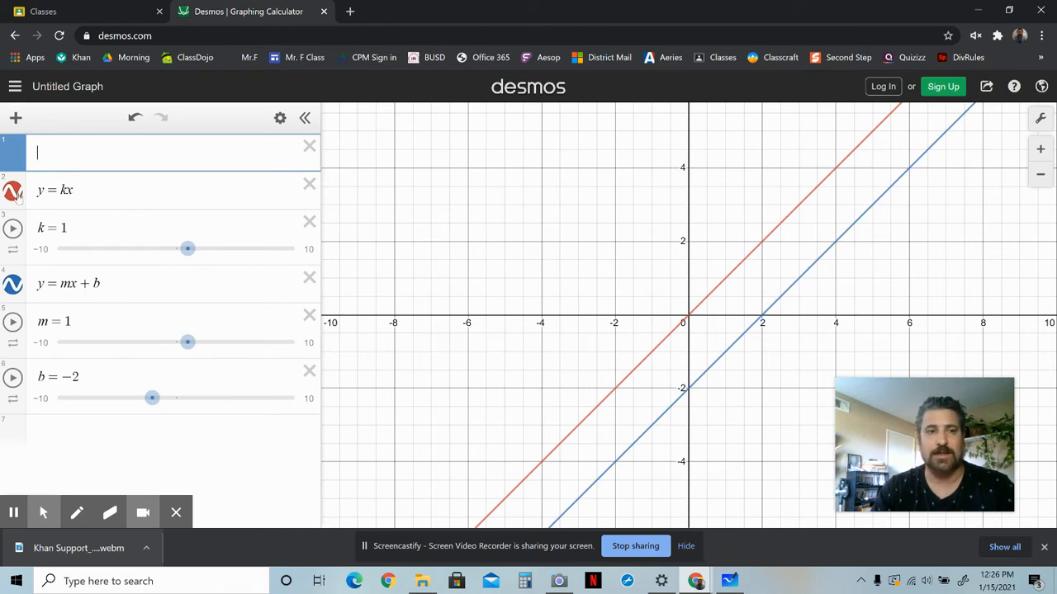
click(15, 193)
click(14, 283)
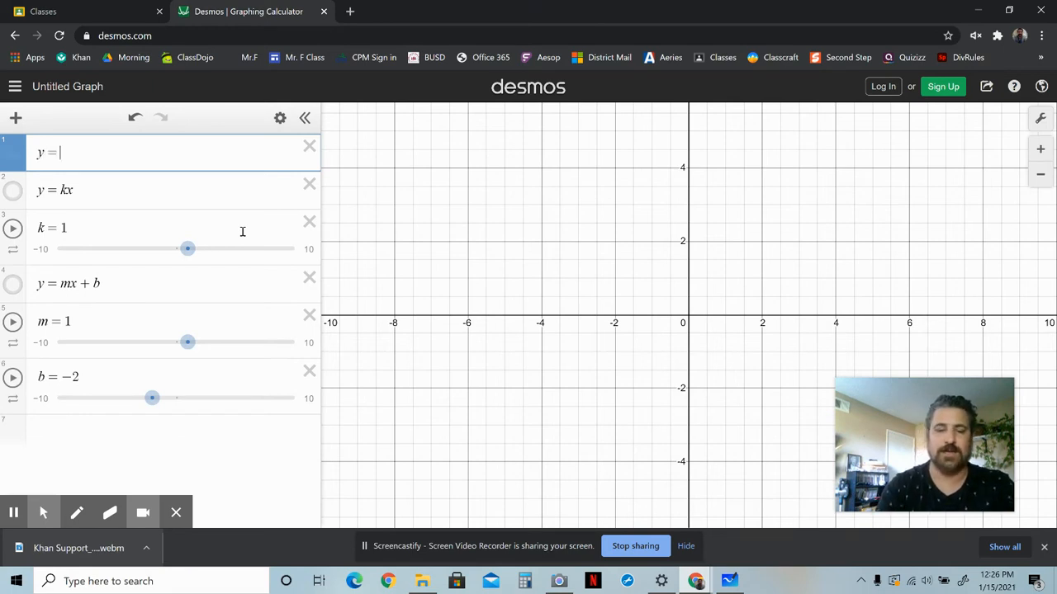
text(x)
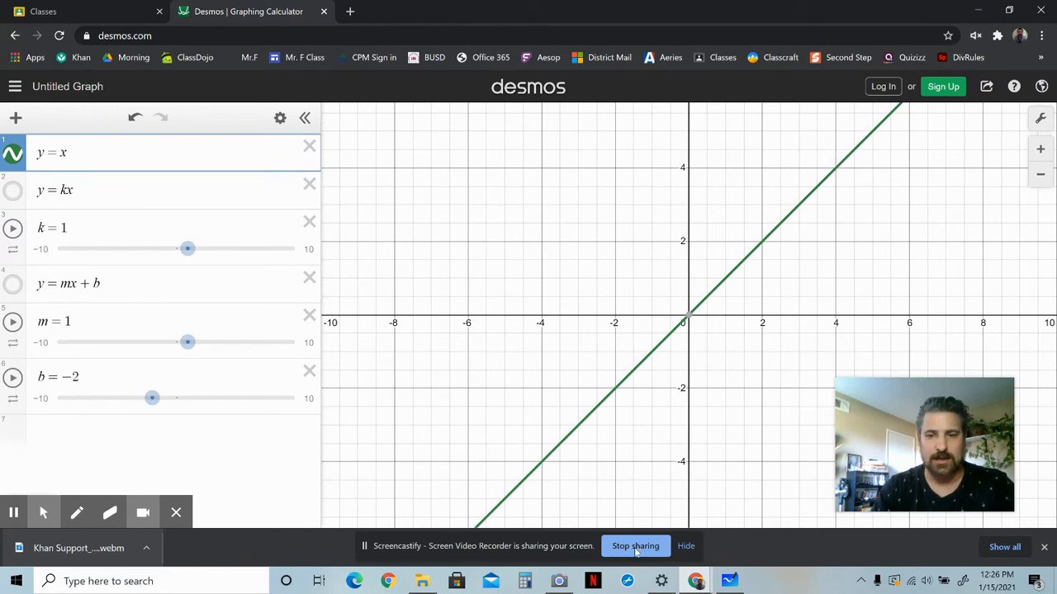
Square the x in the first expression to make y=x².
click(685, 546)
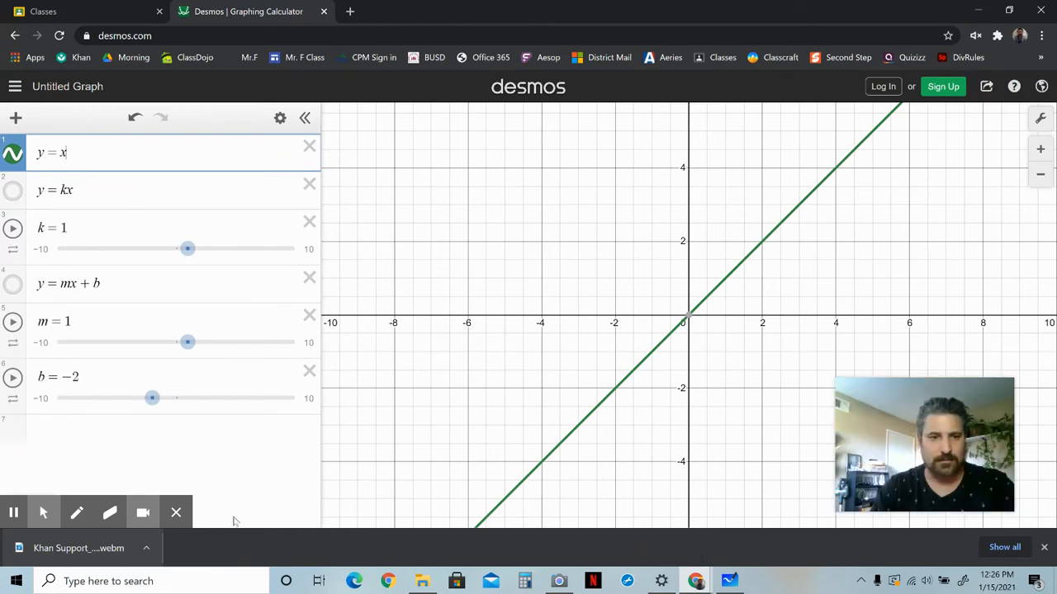
mouse_move(946, 448)
mouse_down()
mouse_move(931, 363)
mouse_move(962, 439)
mouse_up()
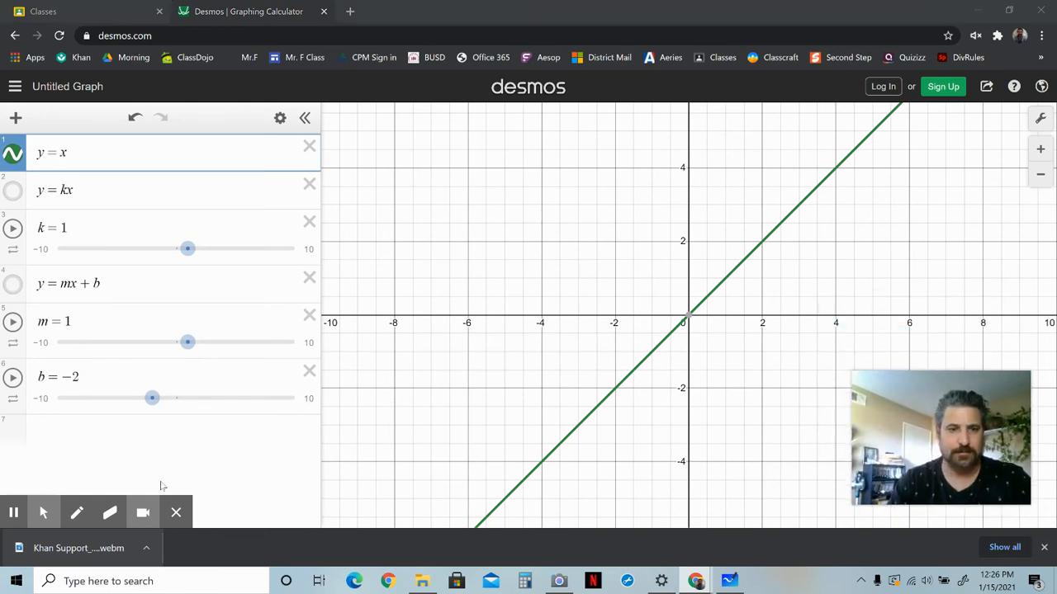
click(93, 154)
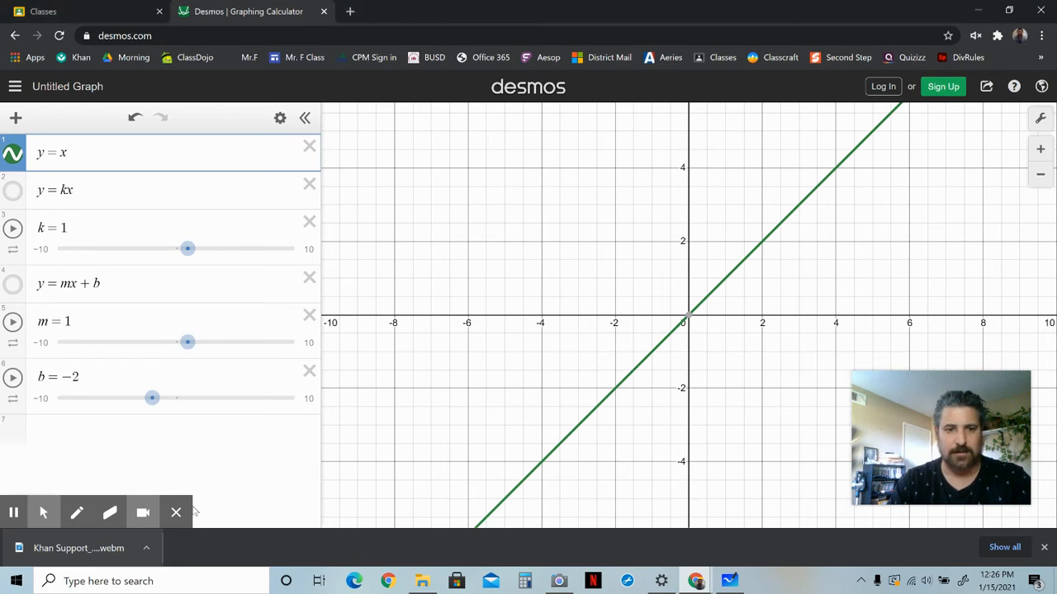
click(177, 513)
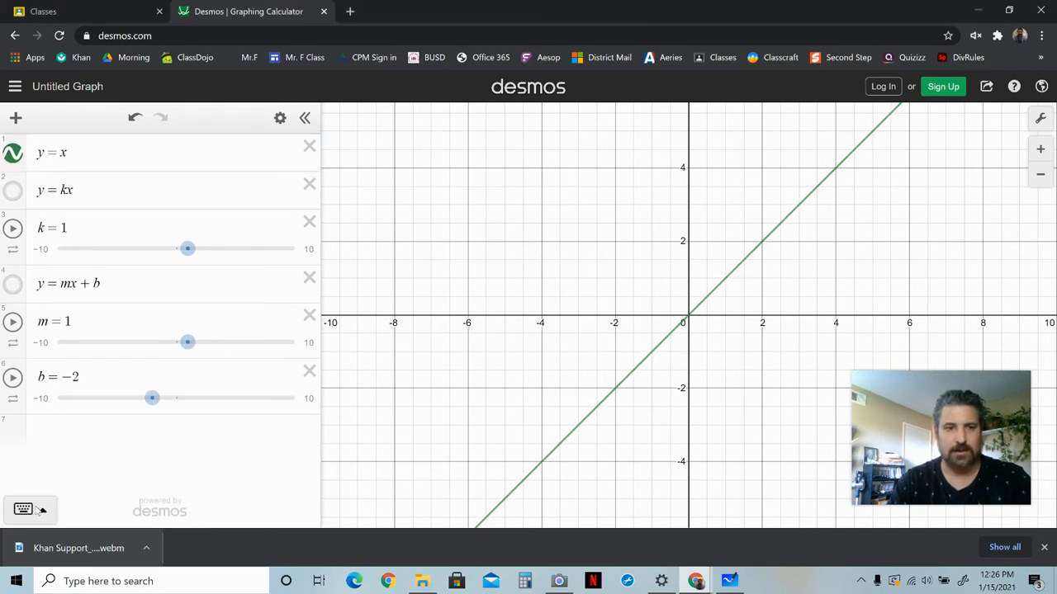
click(30, 509)
click(372, 430)
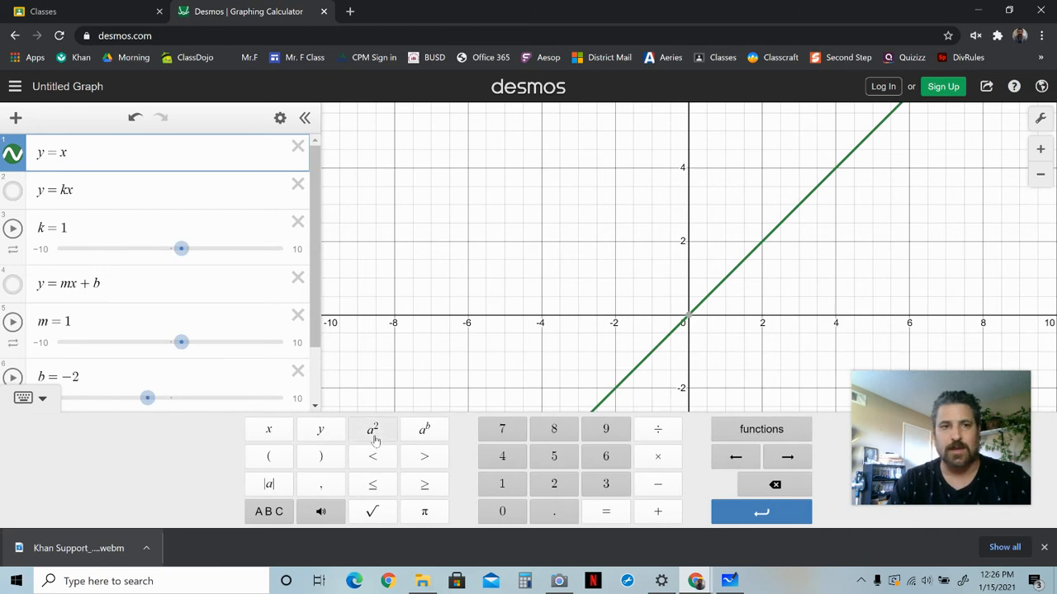
click(825, 264)
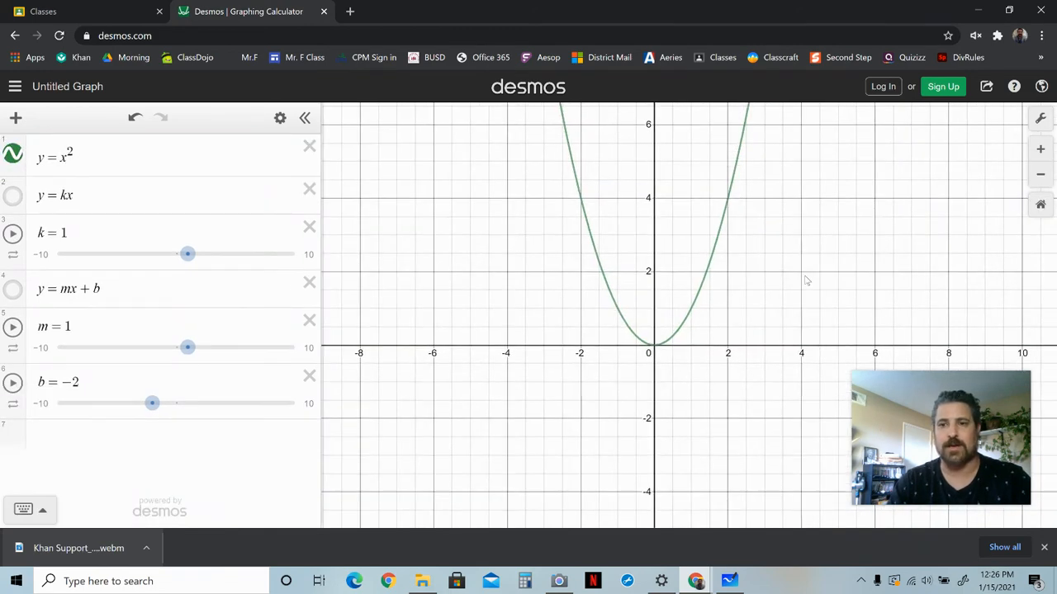
Add +2 to the first expression, making y=x²+2, and select the parabola's vertex.
drag(795, 238, 751, 342)
scroll(705, 300, down, 1)
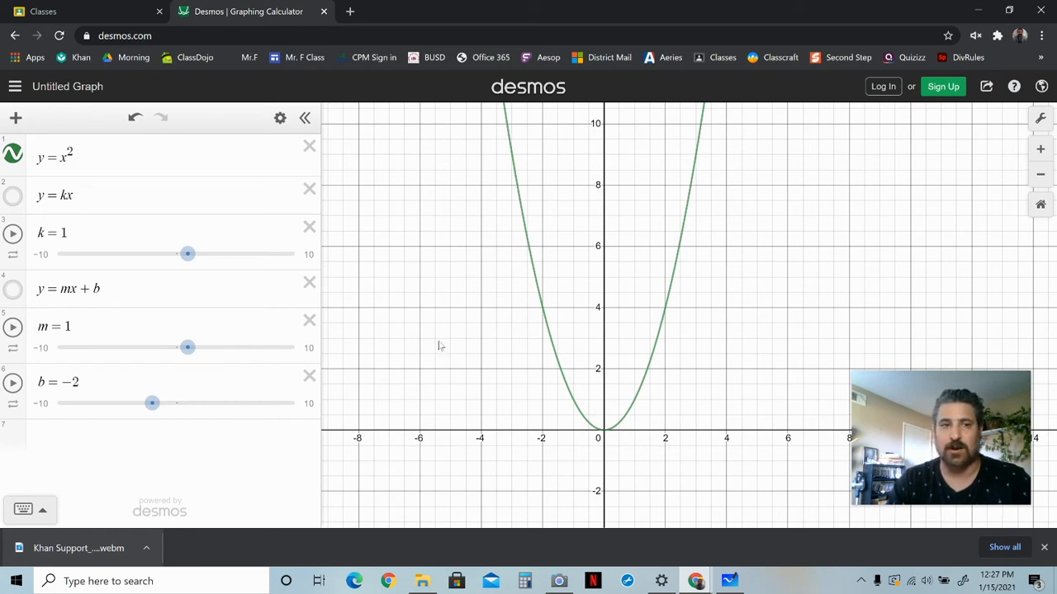
click(171, 159)
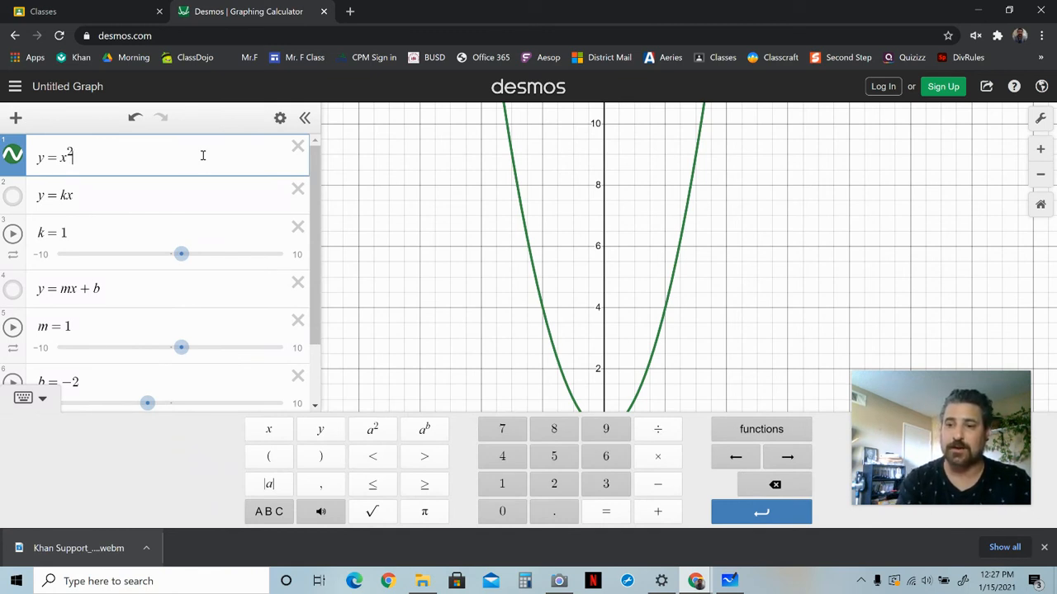
key(Right)
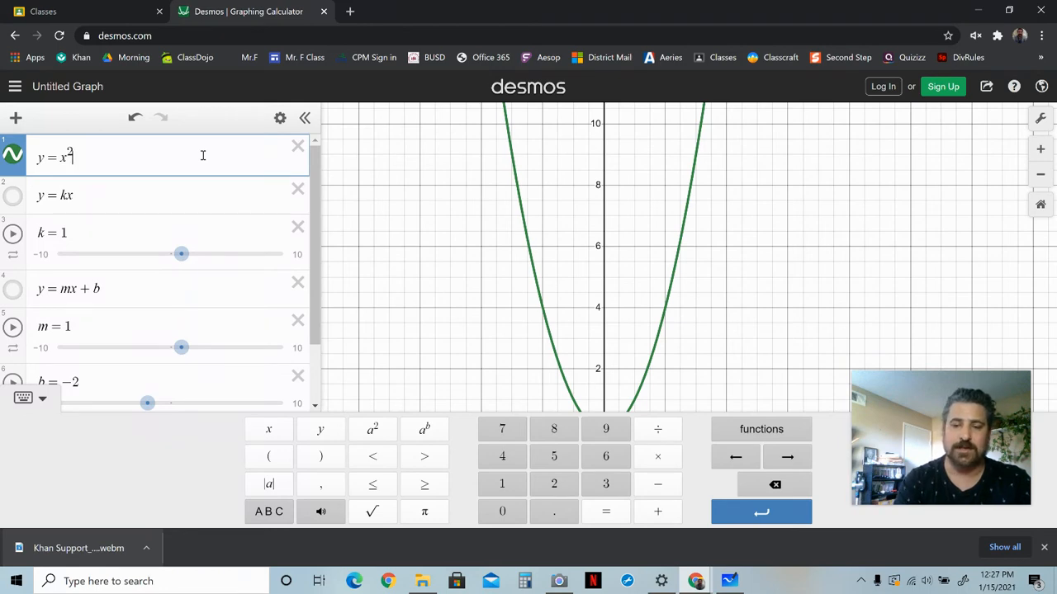
text(+2)
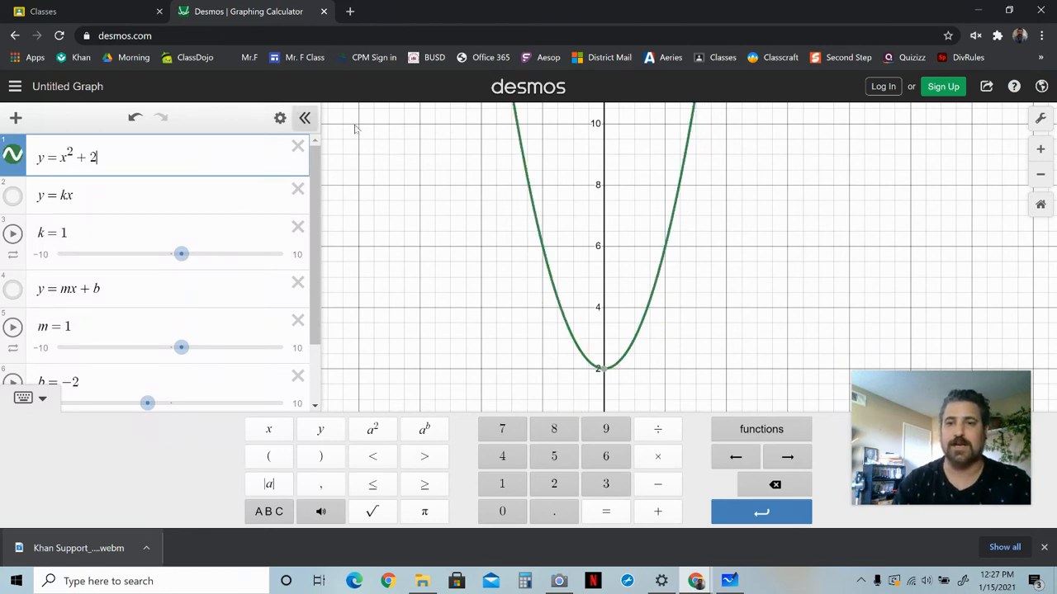
click(768, 283)
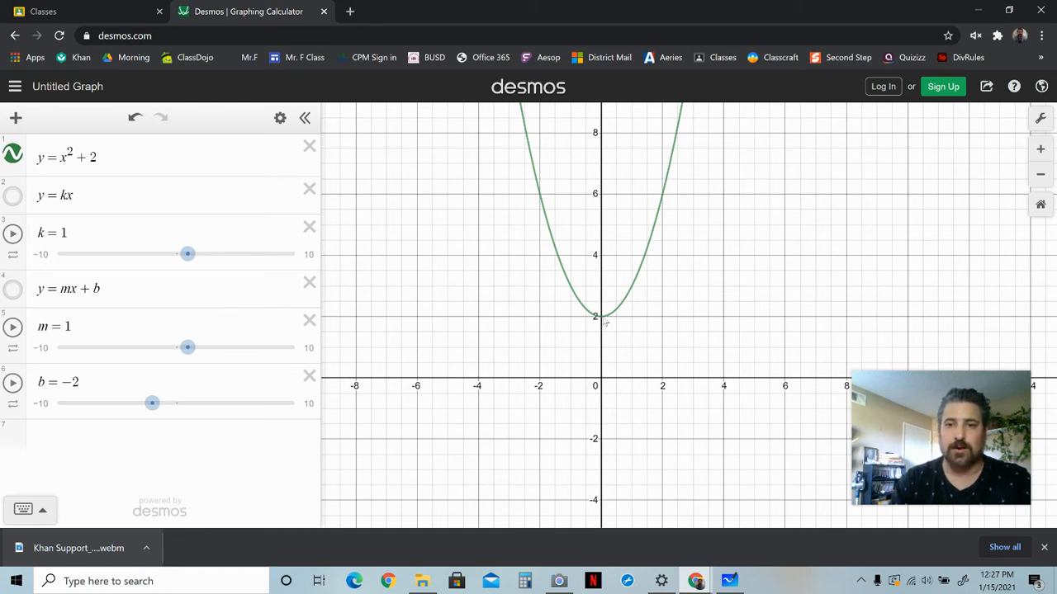
click(601, 319)
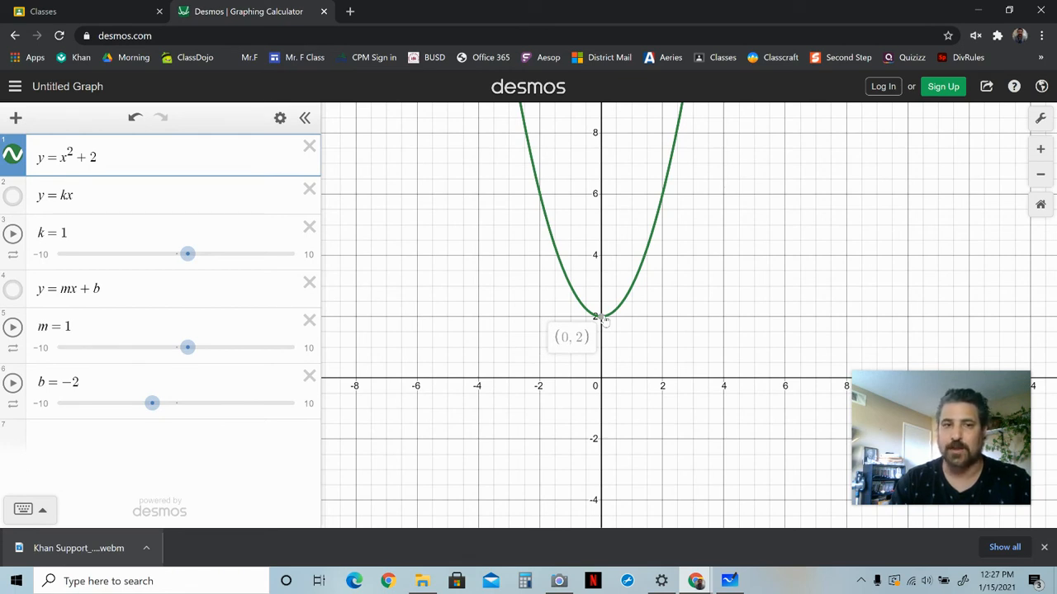
Change the constant in the first expression to 4, giving y=x²+4.
click(97, 160)
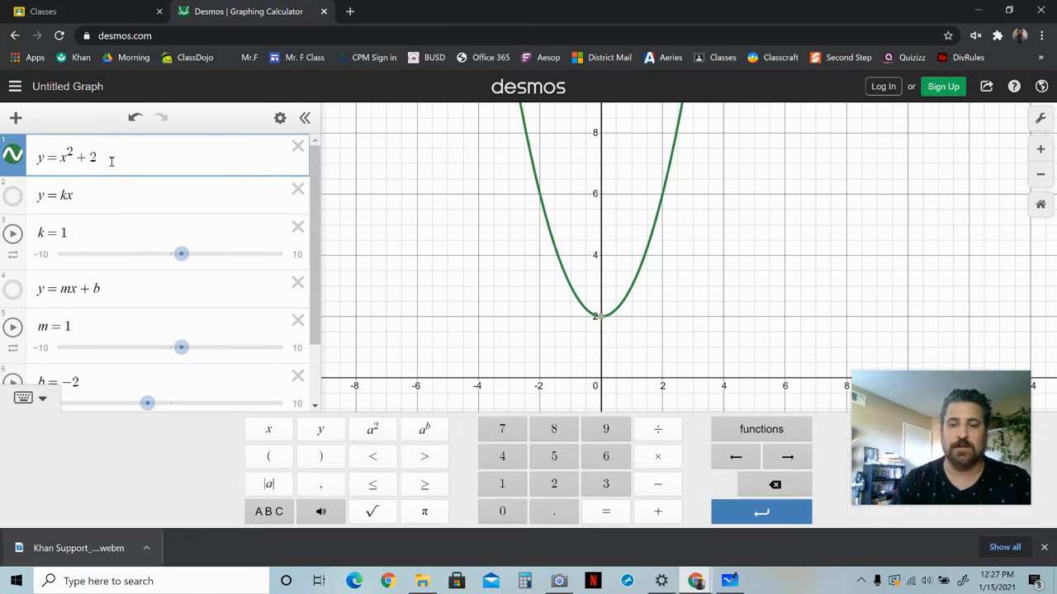
key(BackSpace)
text(4)
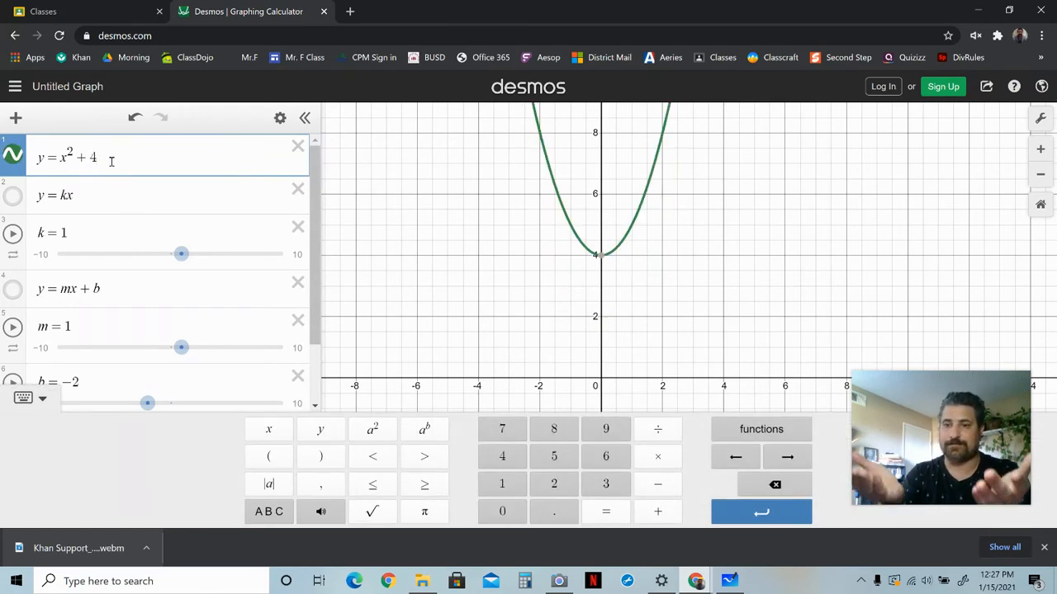
Replace the constant with −2, giving y=x²−2.
key(BackSpace)
key(BackSpace)
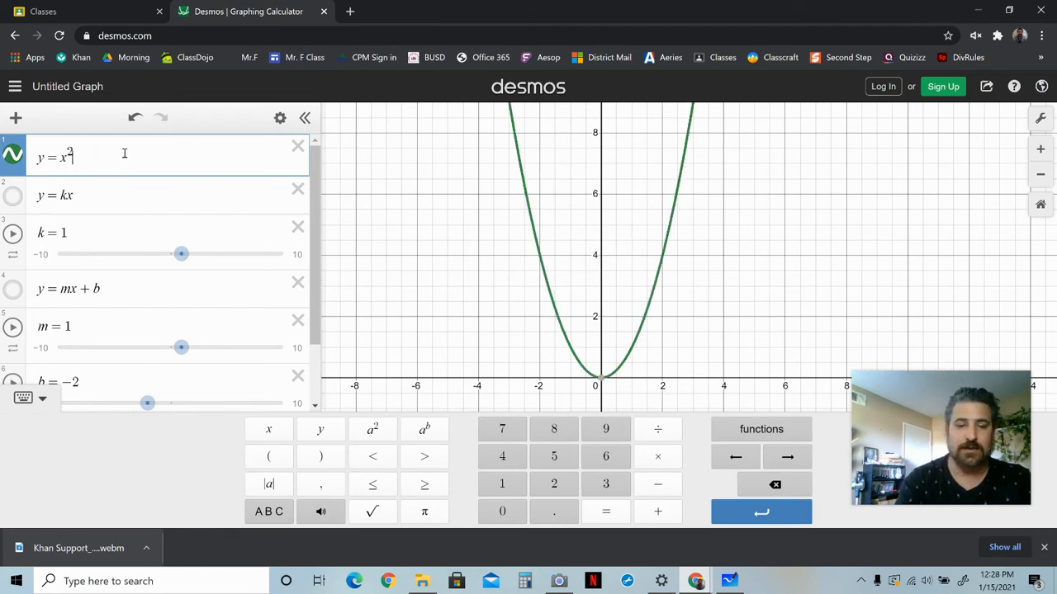
key(Right)
text(-2)
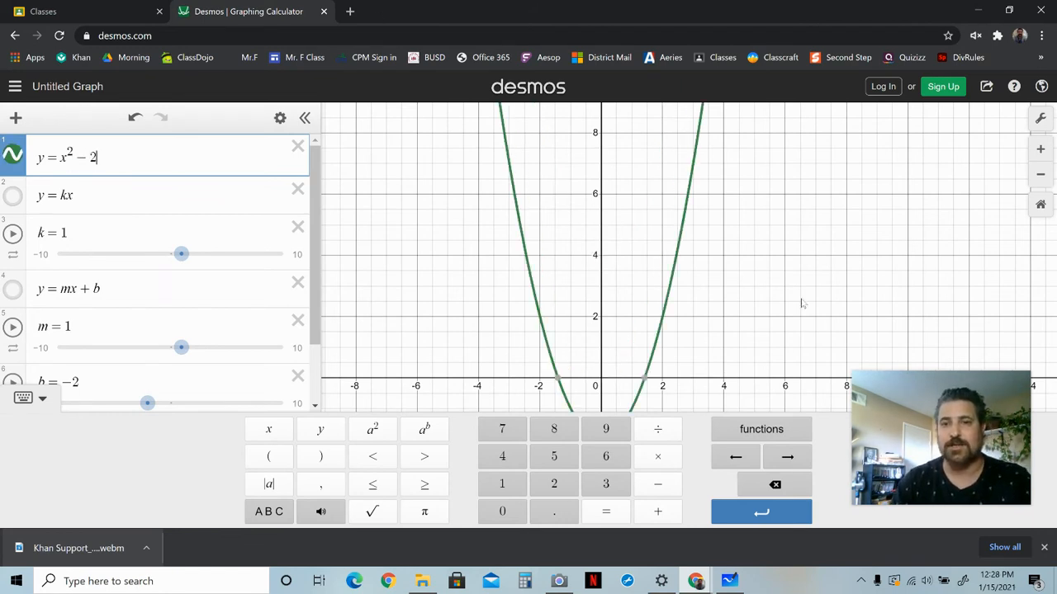
drag(801, 304, 805, 229)
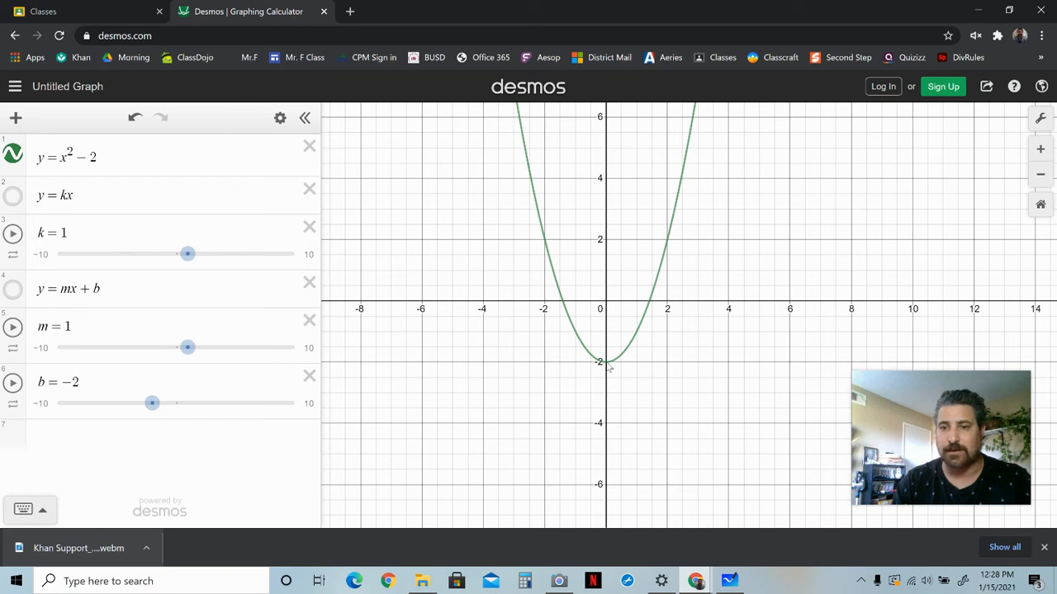
Remove the constant from the first expression to return to y=x².
click(147, 159)
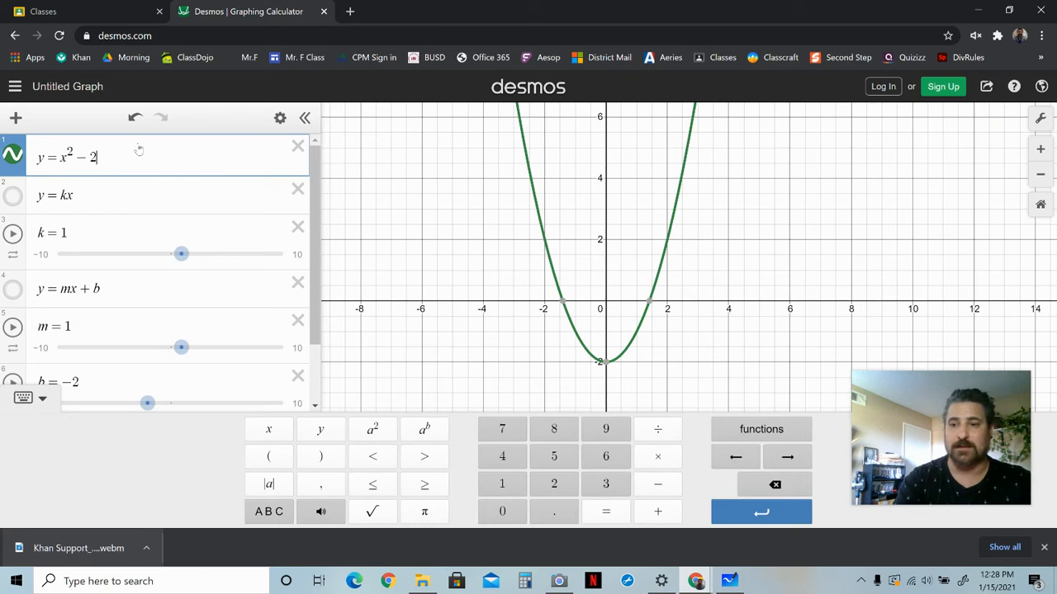
key(BackSpace)
key(BackSpace)
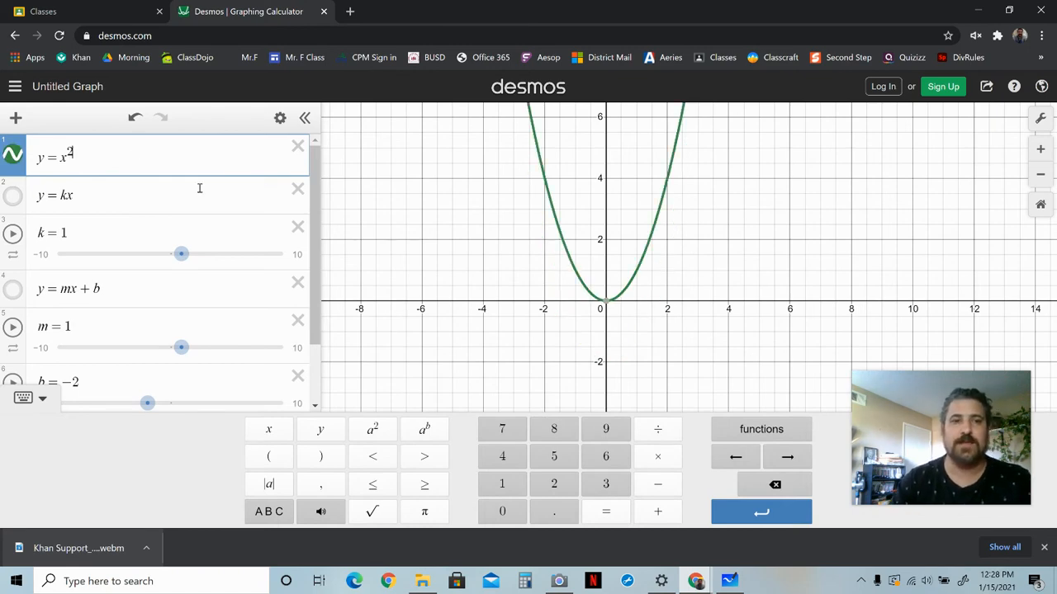
click(708, 219)
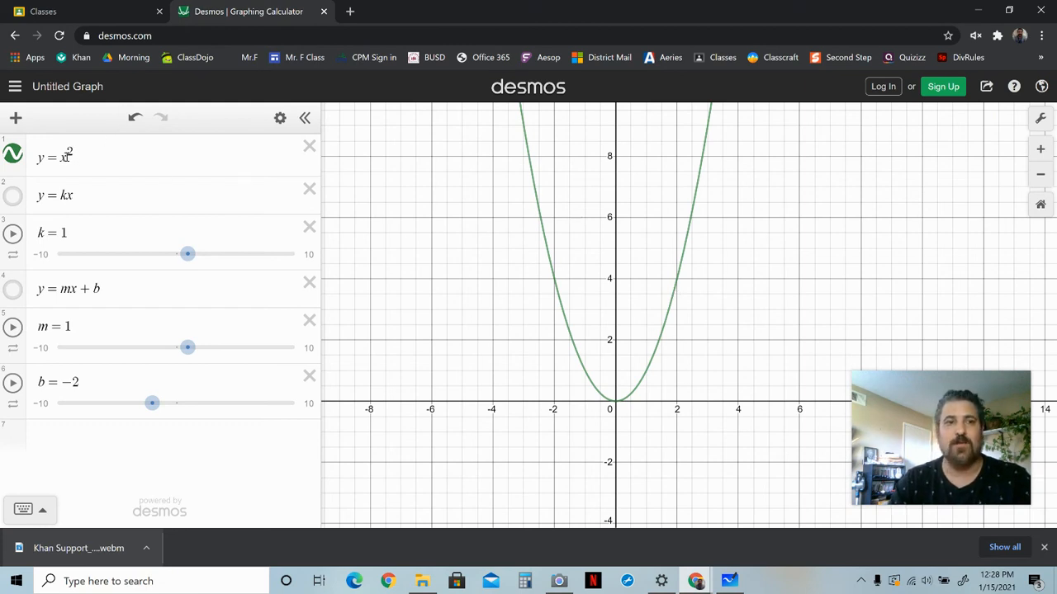
Negate the expression to y=−x² and select the parabola's vertex.
click(63, 157)
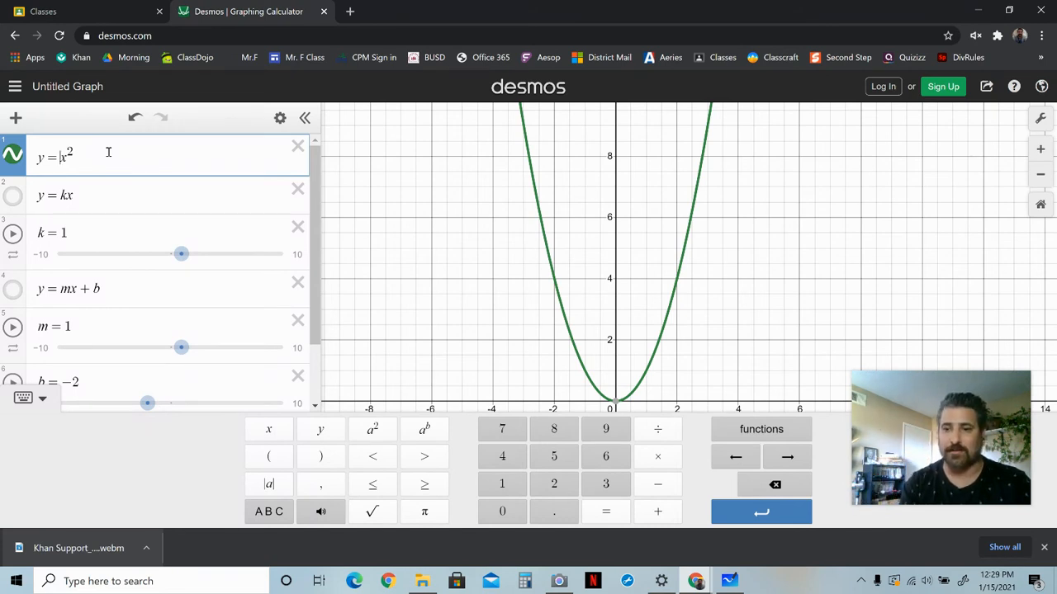
text(-)
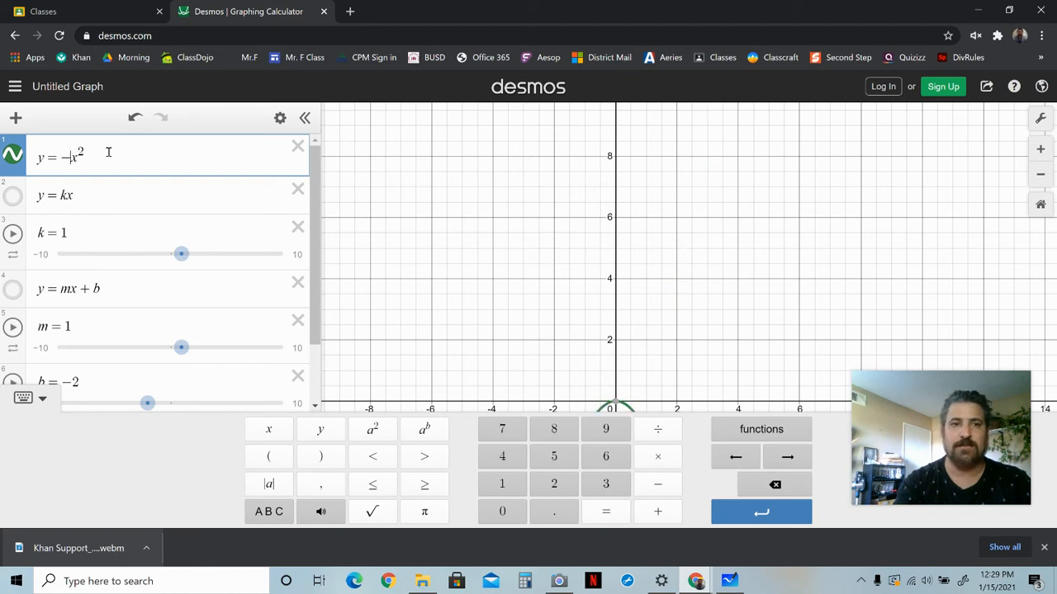
drag(787, 353, 759, 156)
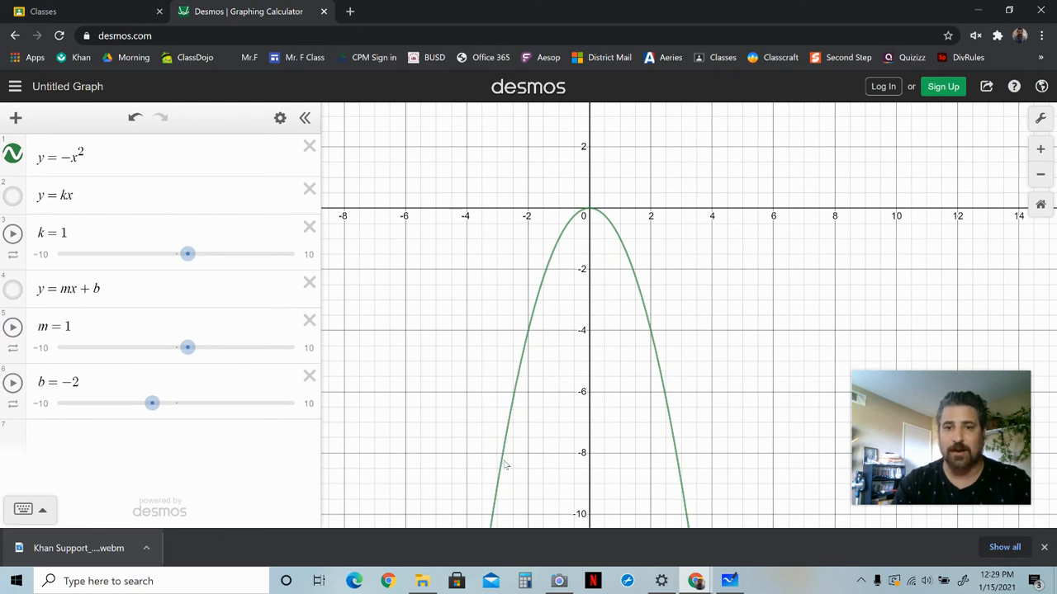
click(591, 213)
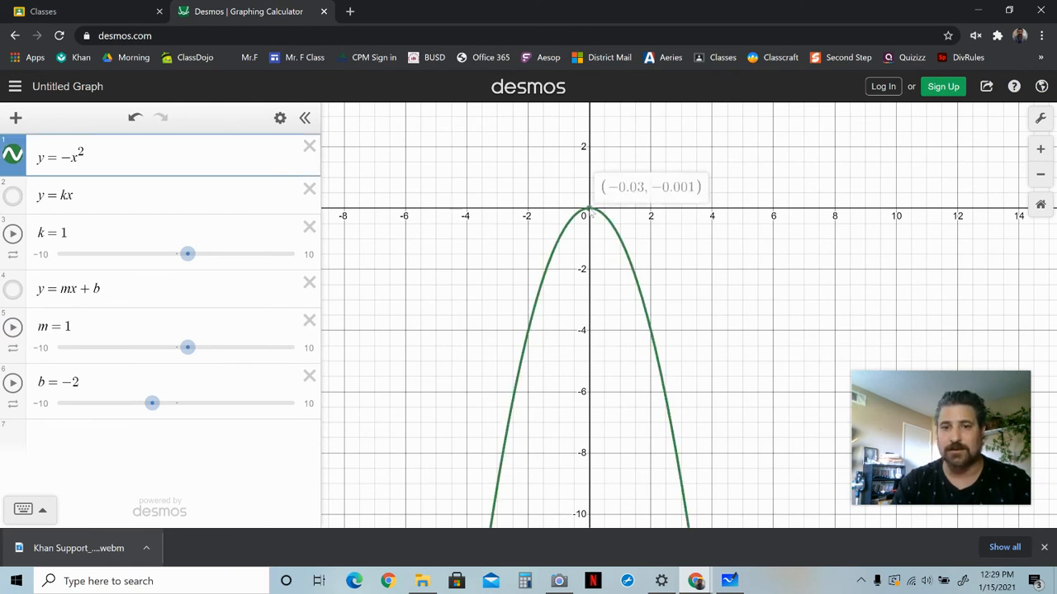
mouse_move(589, 212)
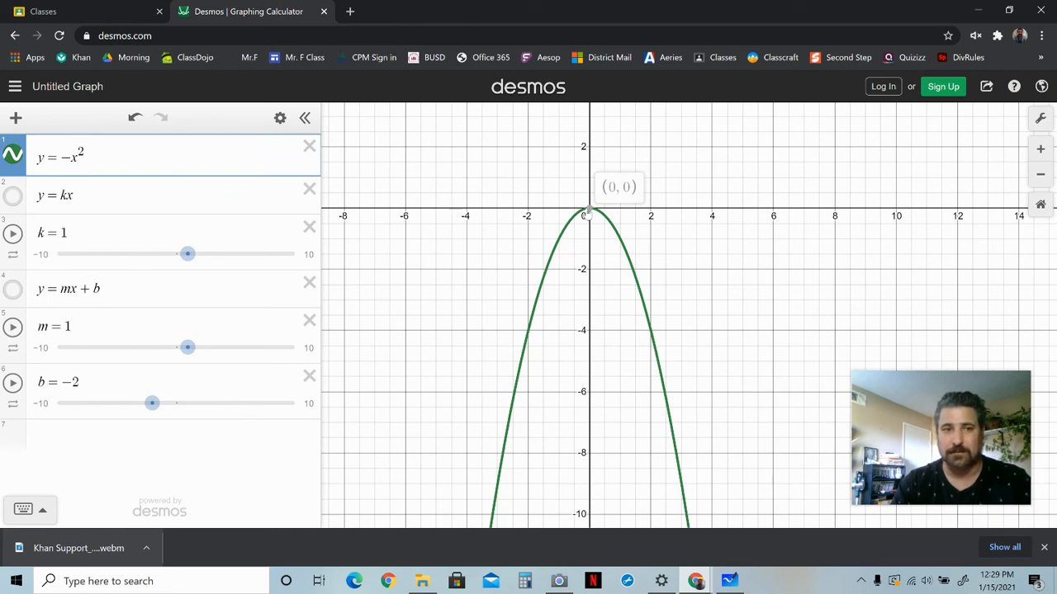
click(586, 212)
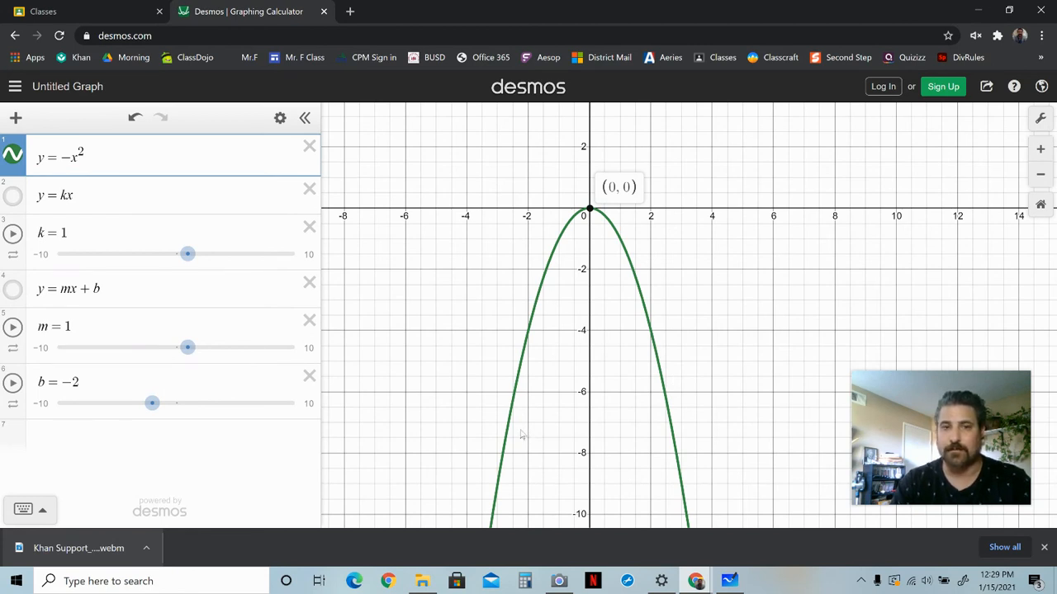
Give the negated parabola a coefficient of 0.5, then change it to 0.25, giving y=−0.25x².
click(71, 156)
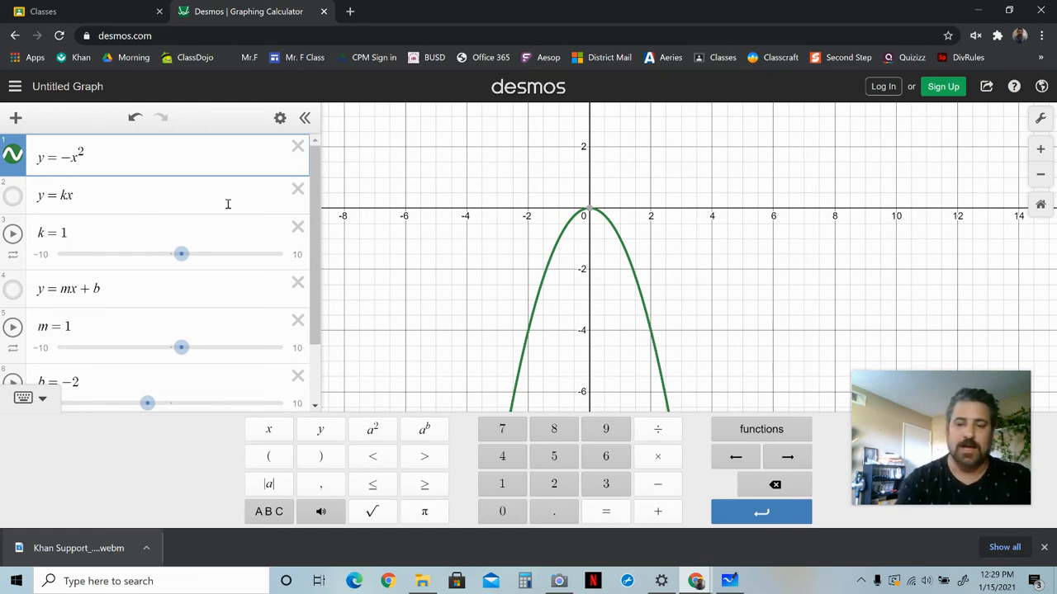
text(0.5)
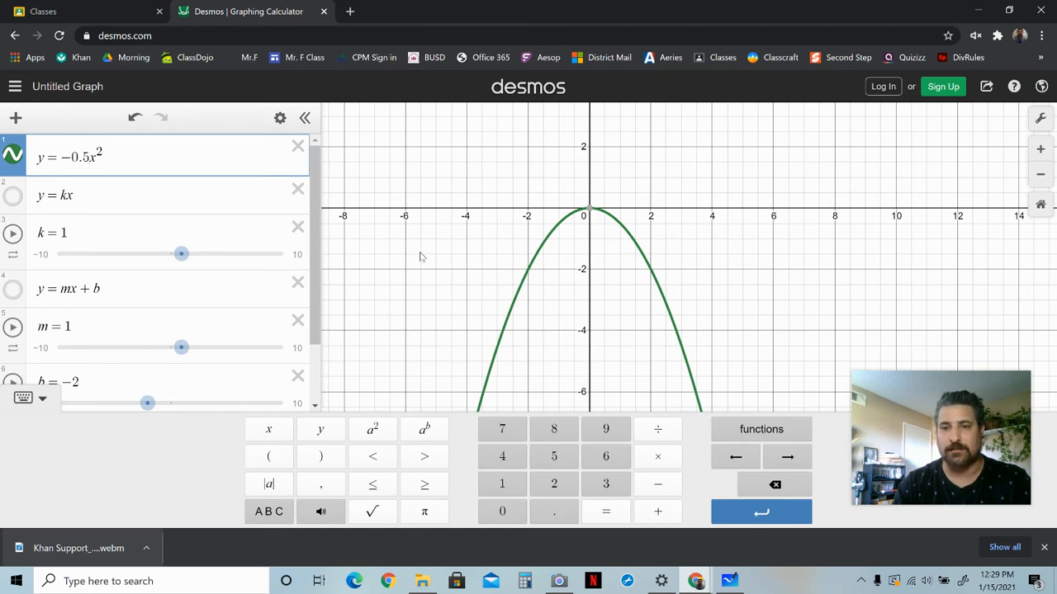
key(BackSpace)
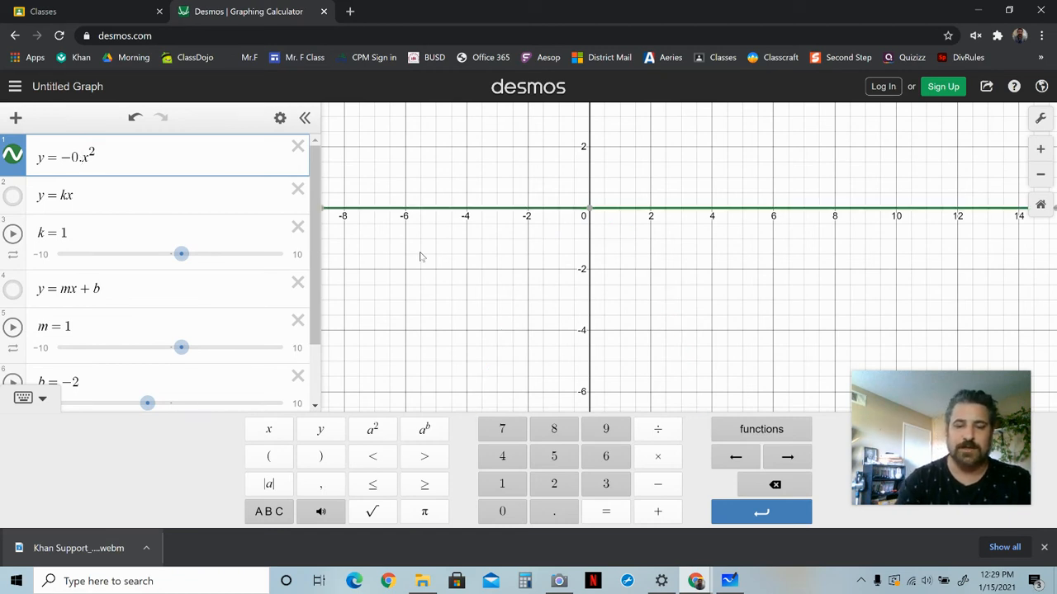
text(25)
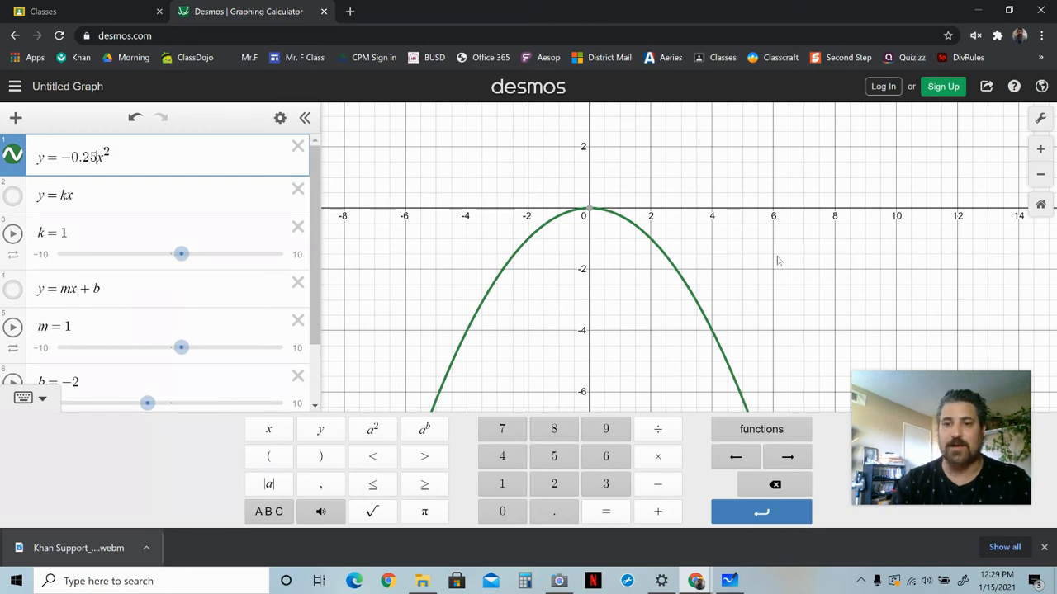
Delete the 0.25 coefficient to return the first expression to y=−x².
scroll(778, 261, down, 5)
click(834, 261)
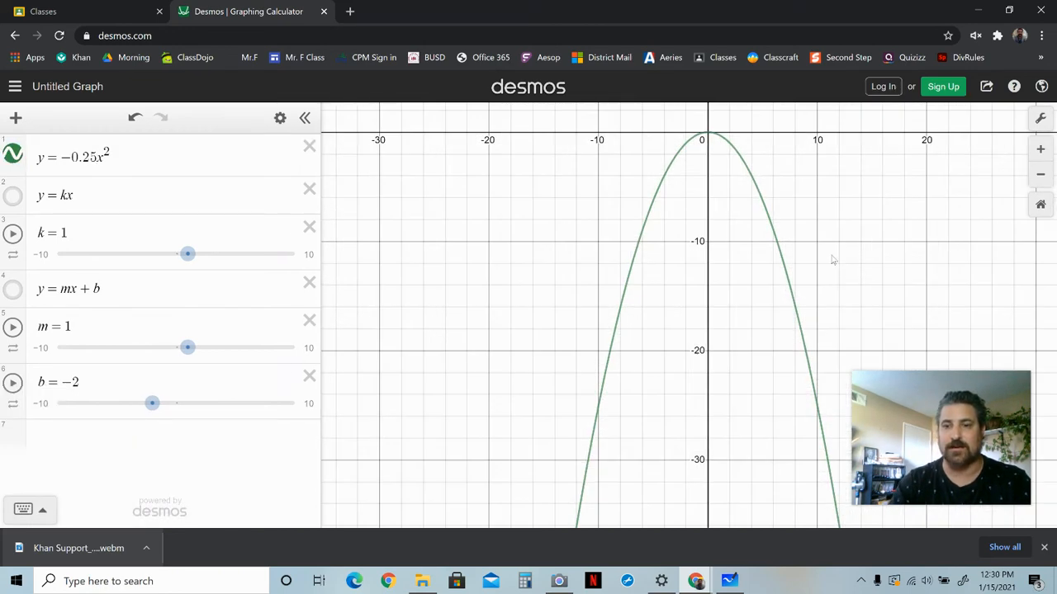
scroll(834, 261, up, 4)
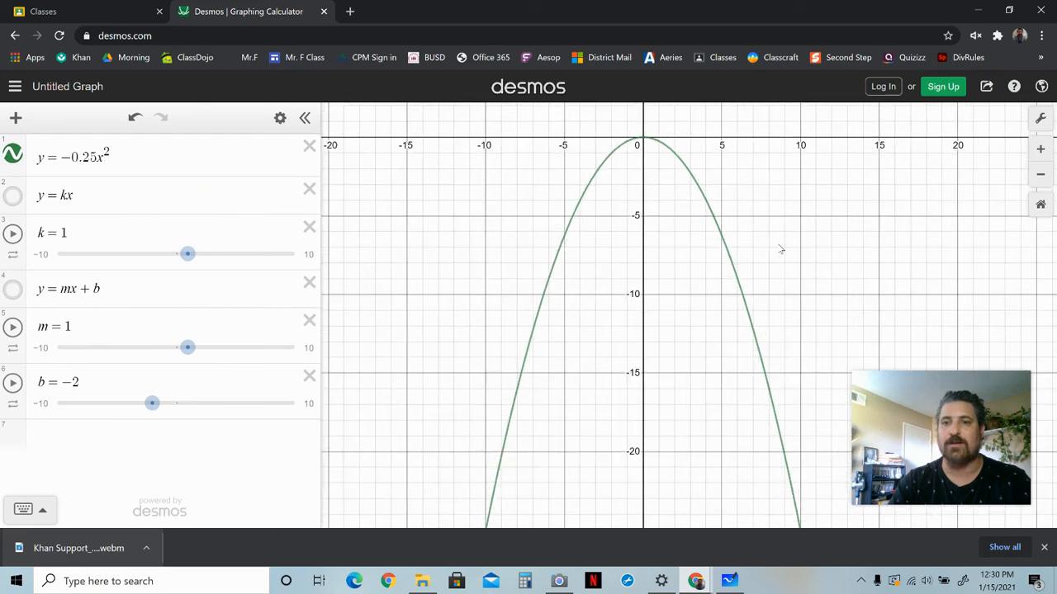
scroll(780, 249, up, 5)
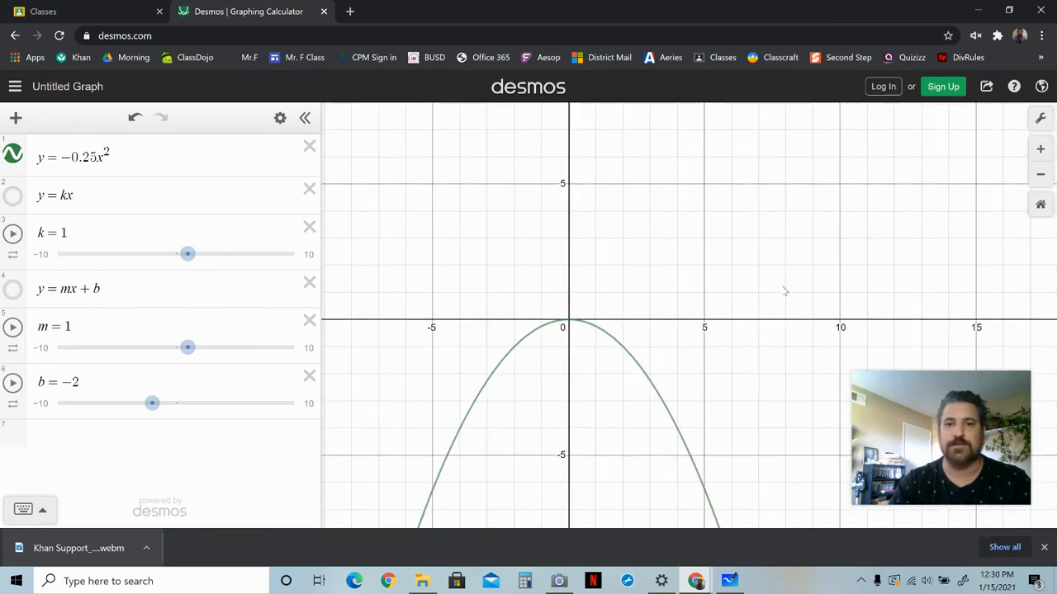
drag(785, 291, 791, 302)
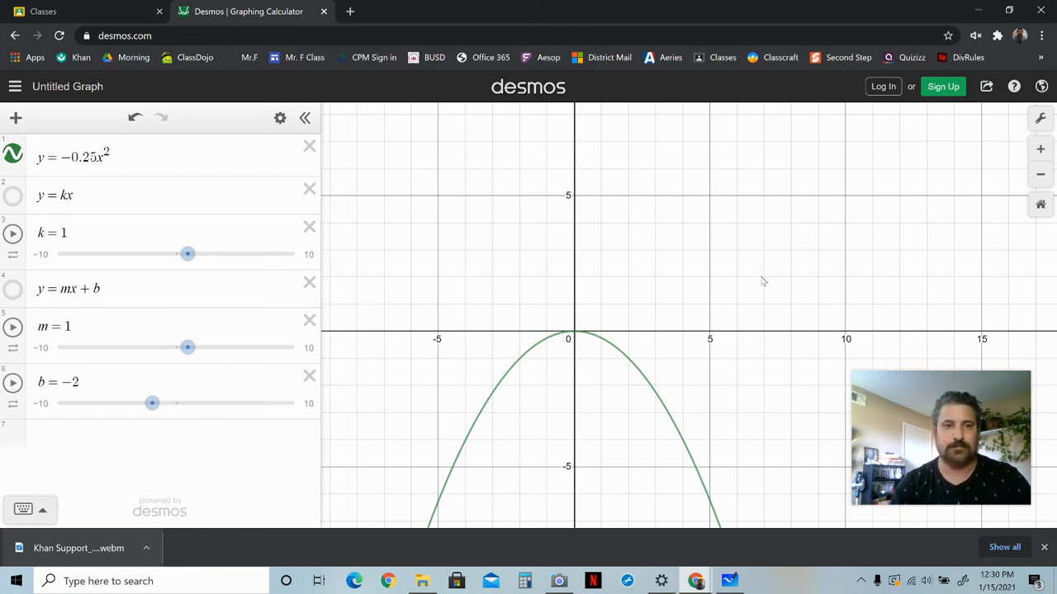
click(94, 157)
key(BackSpace)
key(BackSpace)
key(BackSpace)
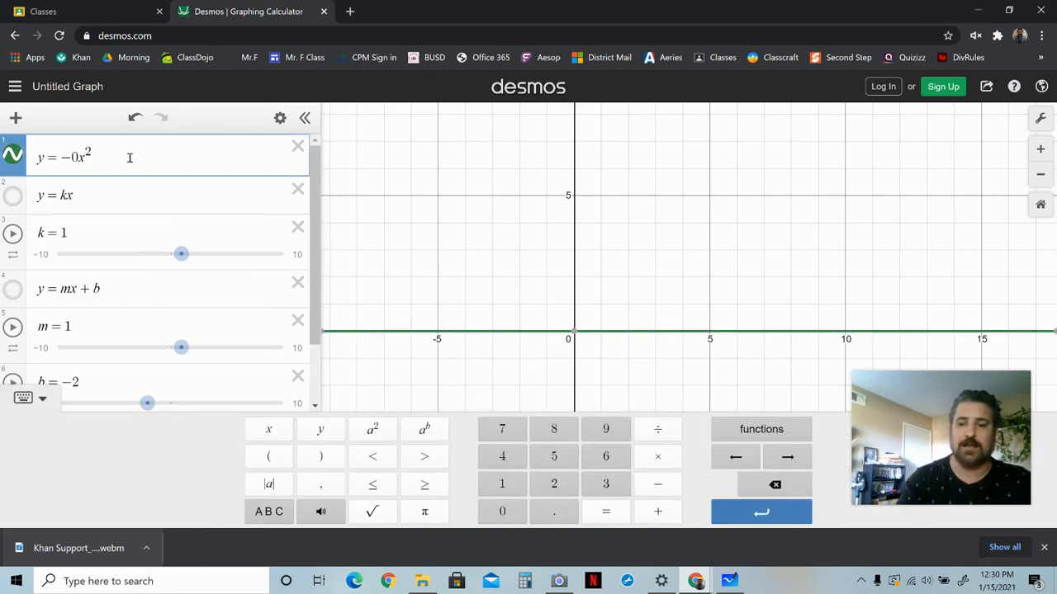
key(BackSpace)
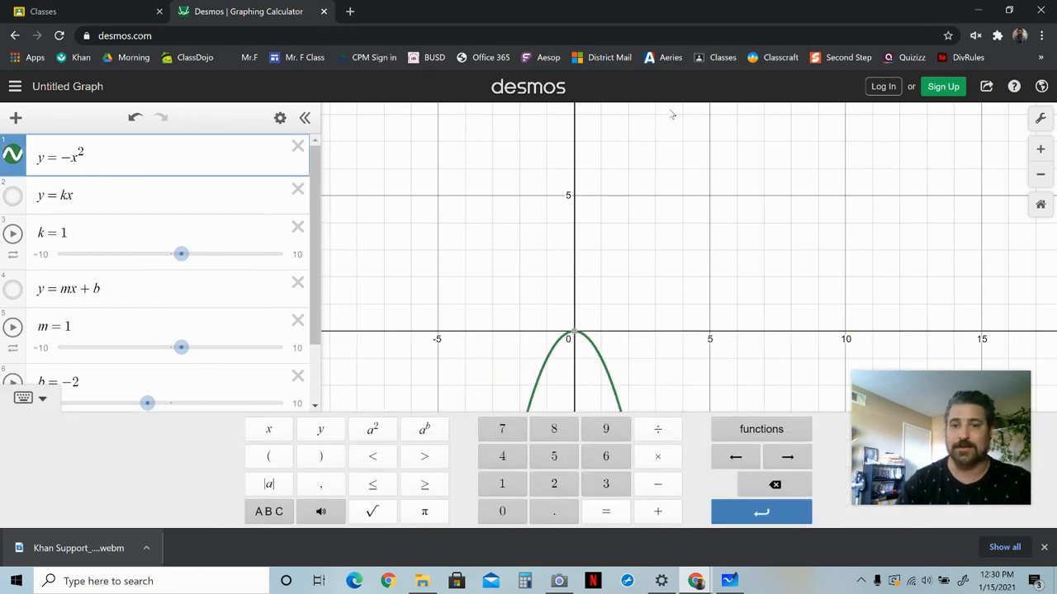
click(727, 266)
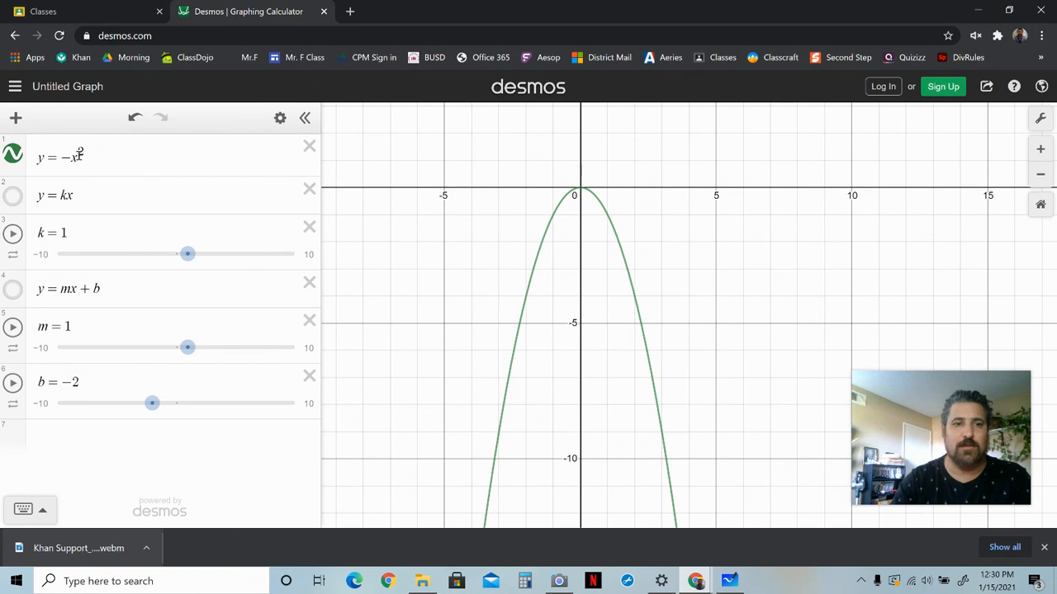
Set the coefficient of the negated parabola successively to 2, 3 and 4, ending with y=−4x².
click(76, 157)
text(2)
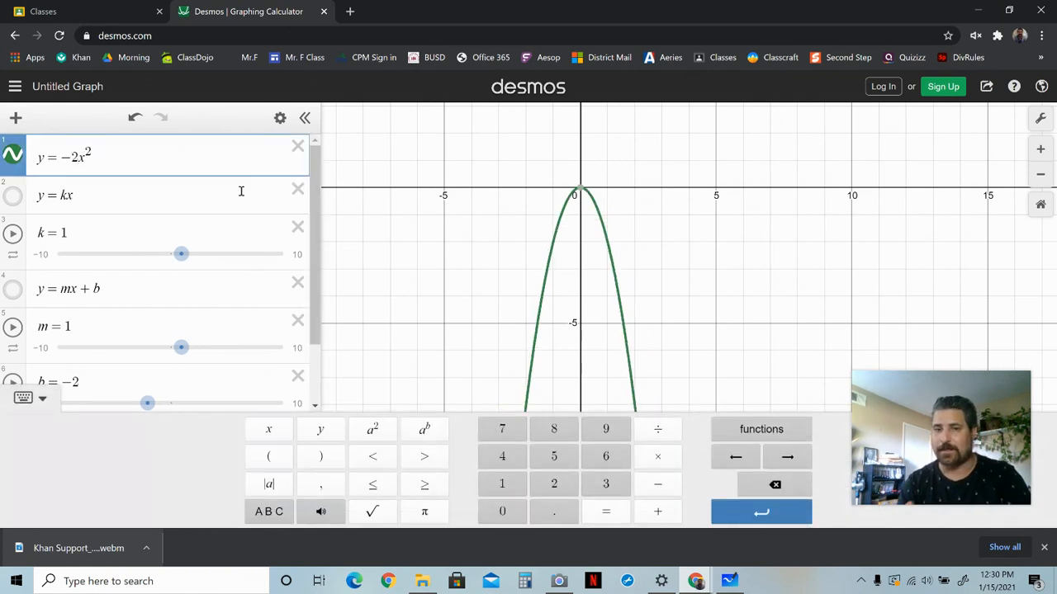
key(BackSpace)
text(3)
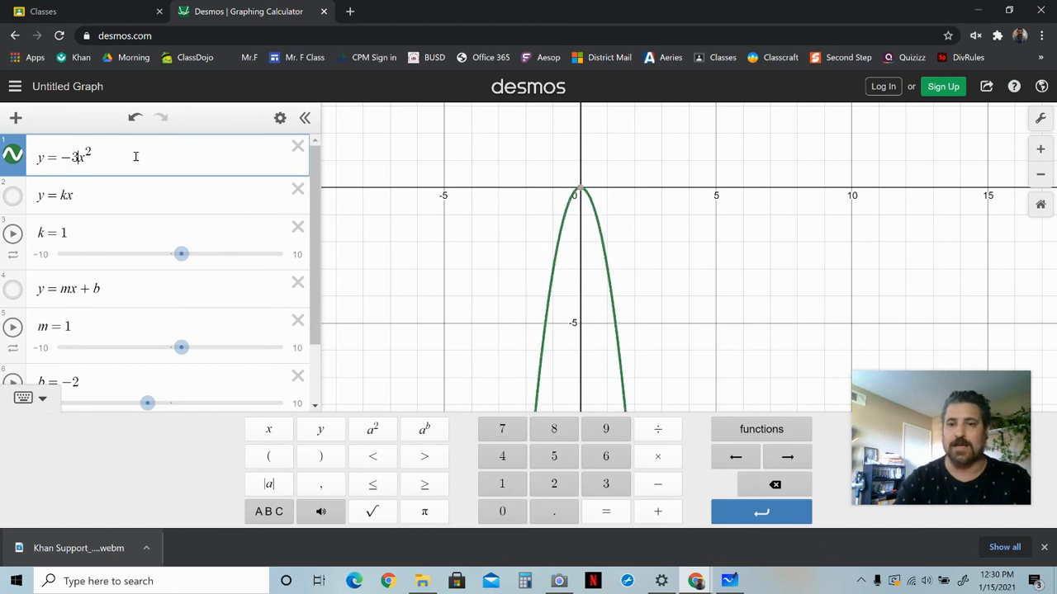
key(BackSpace)
text(4)
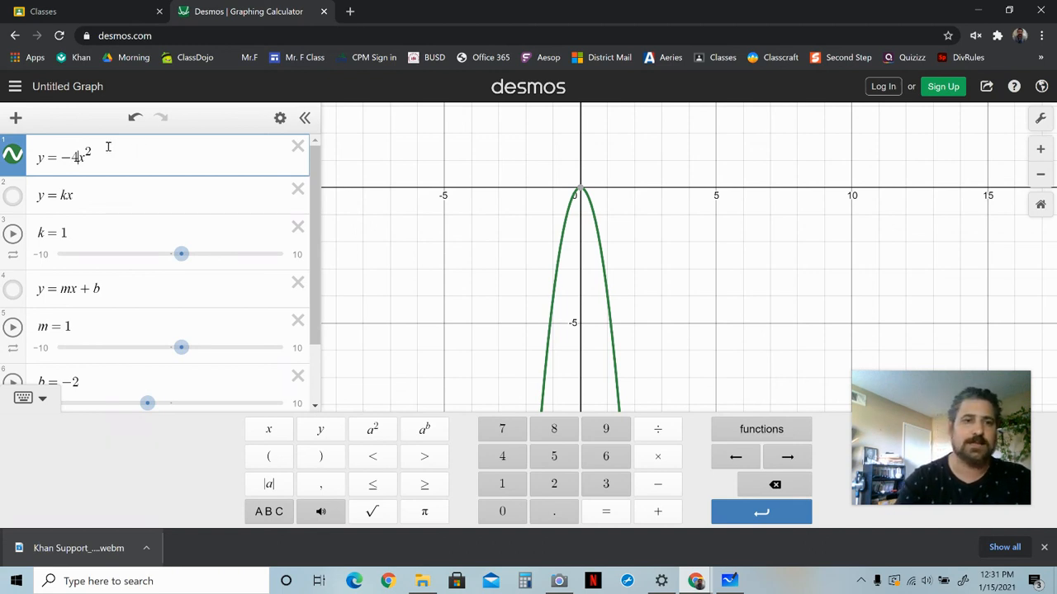
Remove the negative sign and the coefficient to return the first expression to y=x².
key(BackSpace)
key(BackSpace)
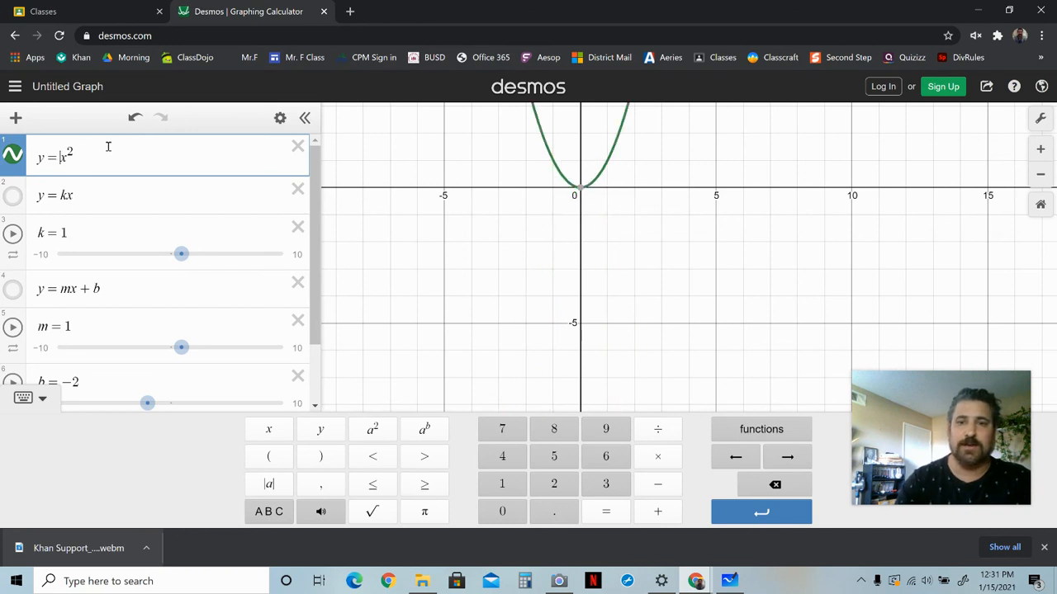
click(900, 308)
scroll(900, 308, down, 1)
drag(837, 241, 812, 339)
Add a coefficient of 0.25 to the first expression, giving y=0.25x².
click(61, 169)
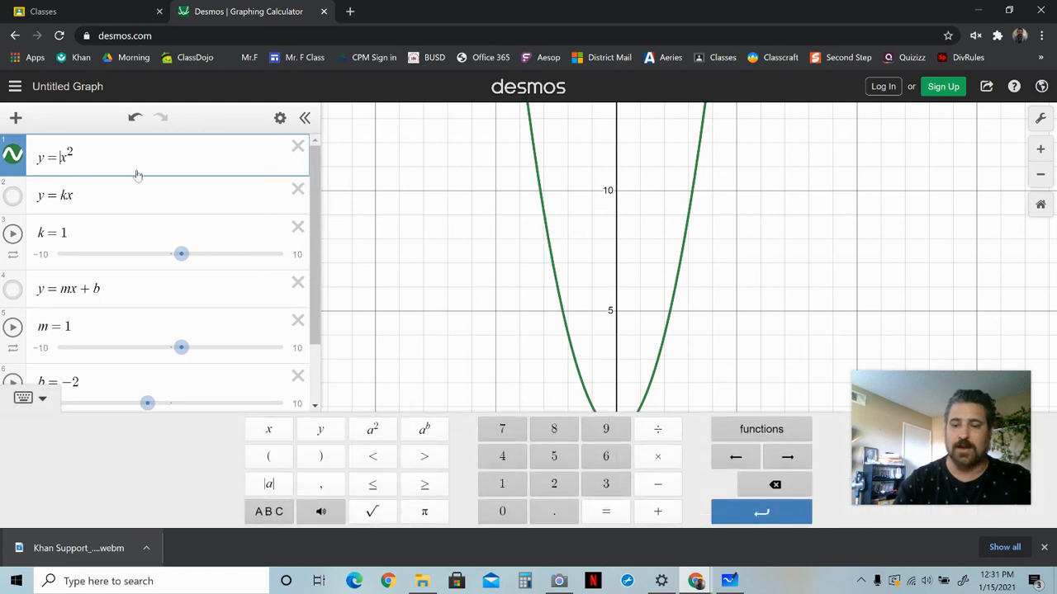
text(0.25)
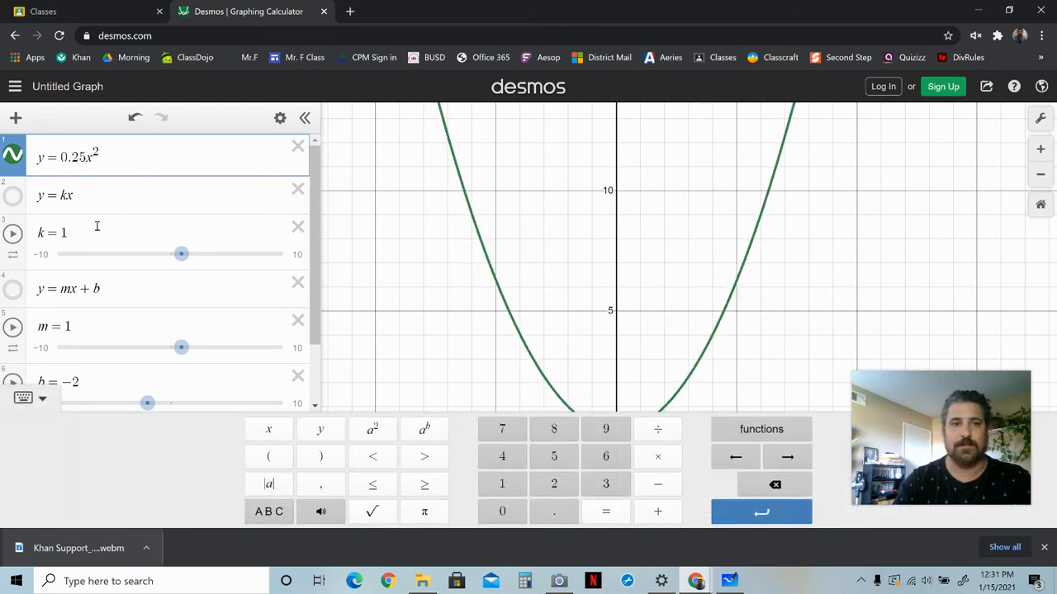
drag(802, 317, 806, 268)
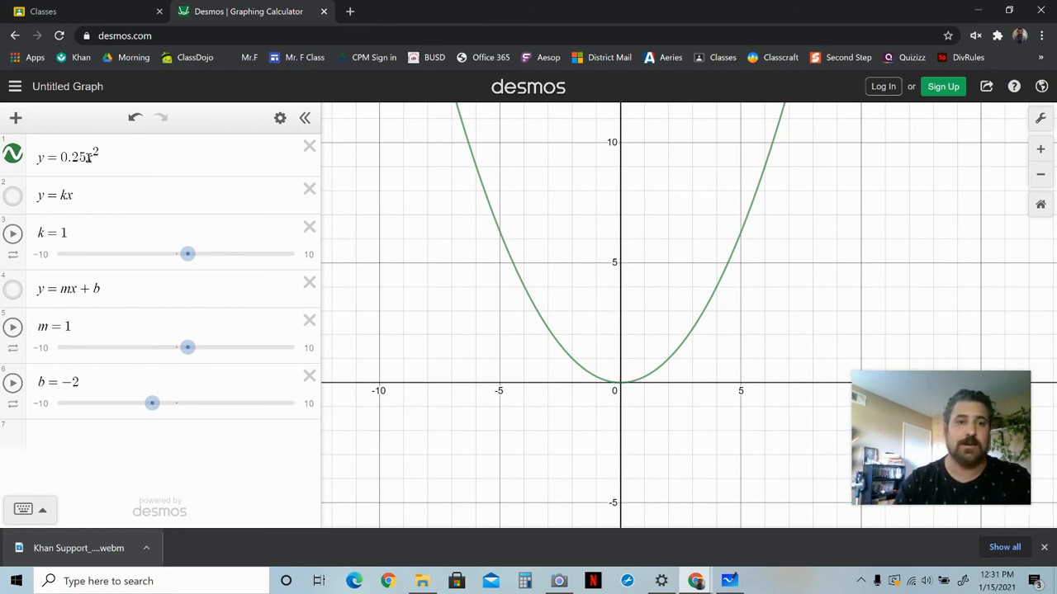
Replace the 0.25 coefficient with 5, giving y=5x².
click(87, 157)
key(BackSpace)
key(BackSpace)
key(BackSpace)
key(BackSpace)
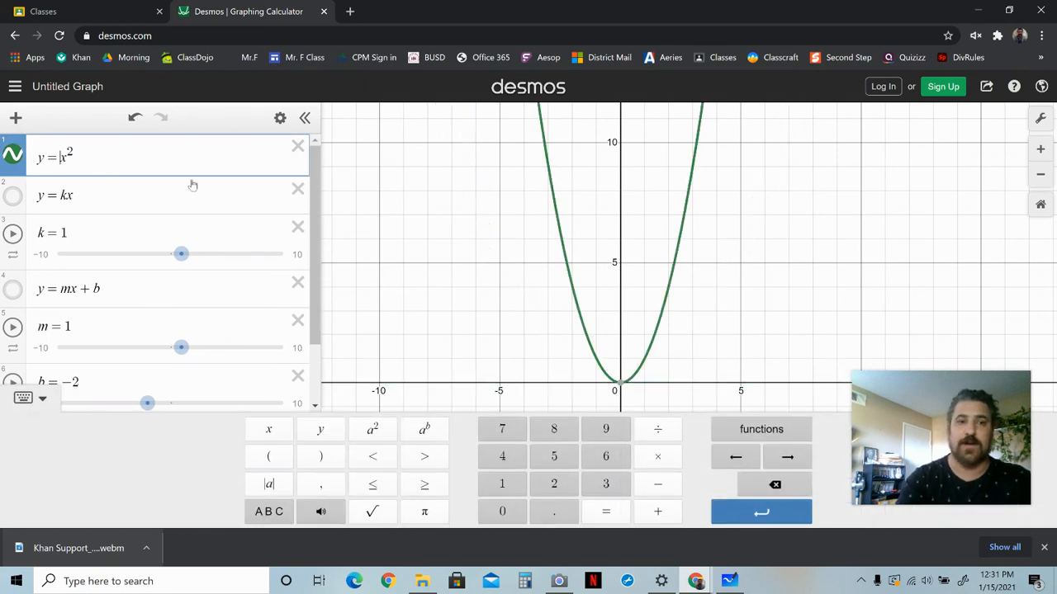
text(5)
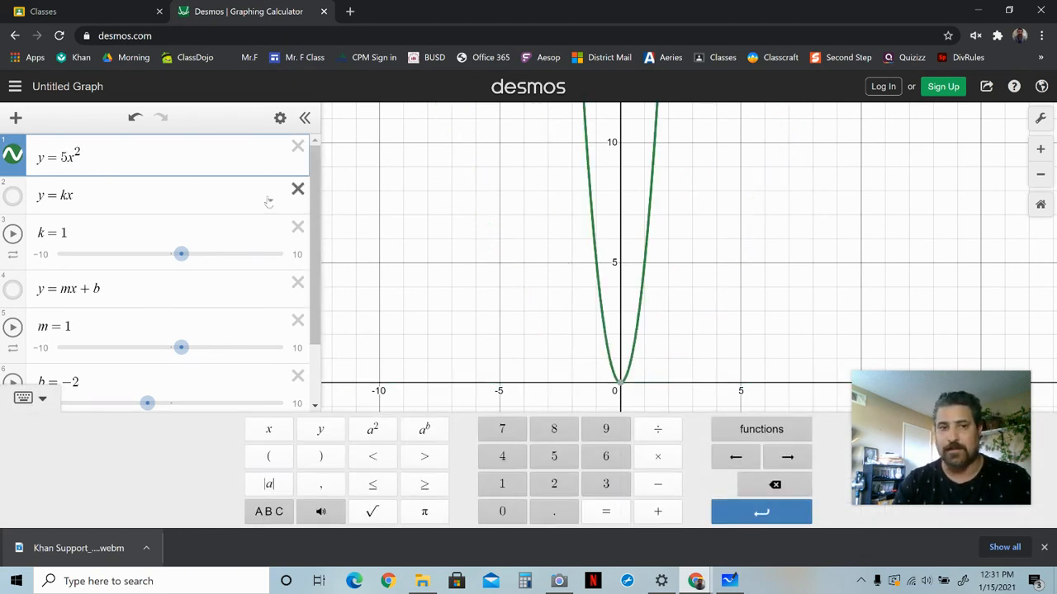
Increase the coefficient to 10 and then to 100, giving y=100x².
key(BackSpace)
text(10)
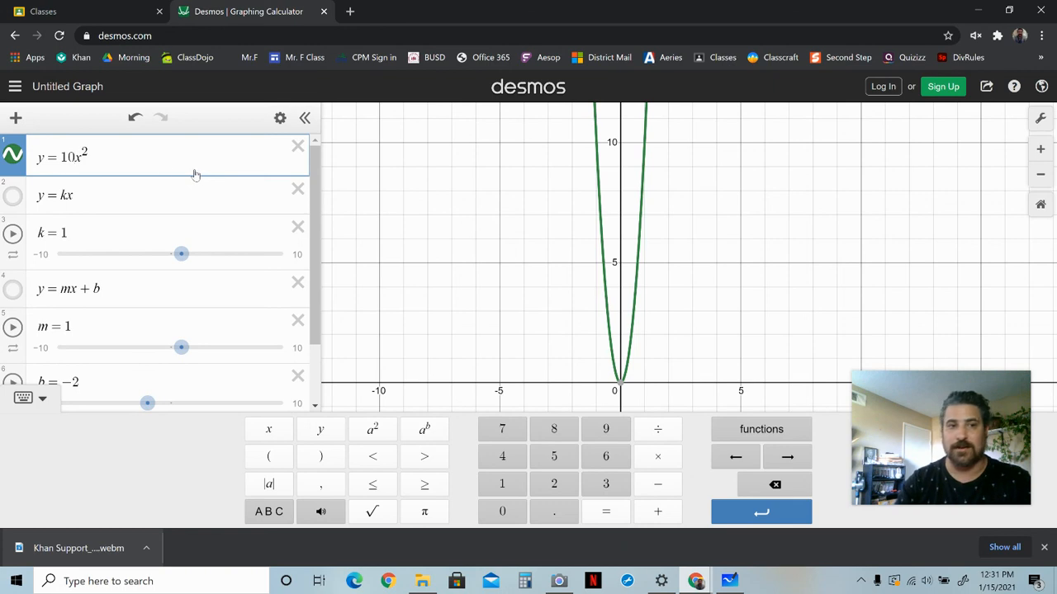
text(0)
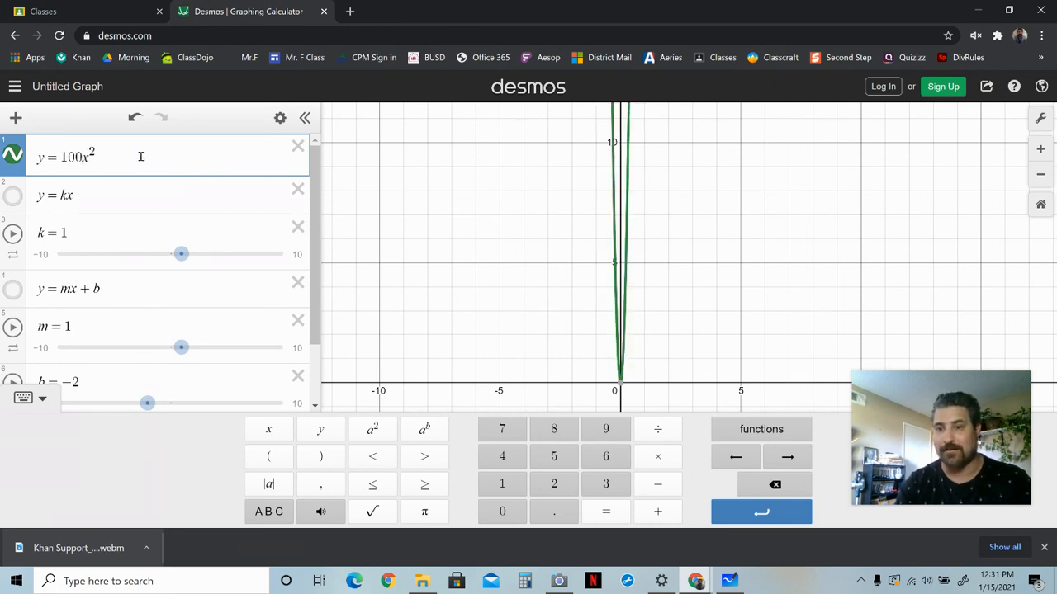
Delete the coefficient to return the first expression to y=x².
key(BackSpace)
key(BackSpace)
key(BackSpace)
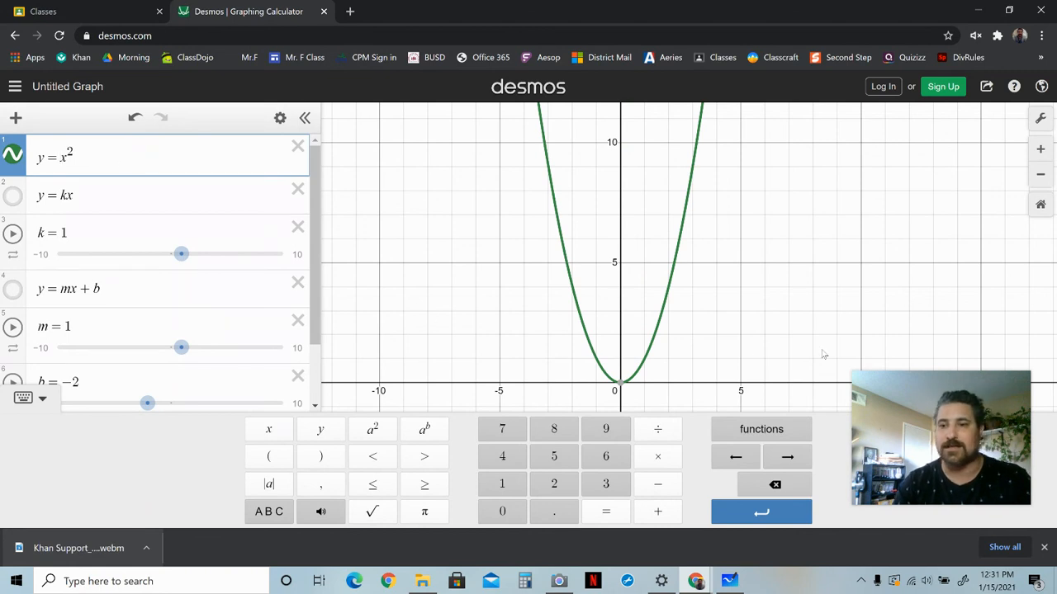
click(859, 335)
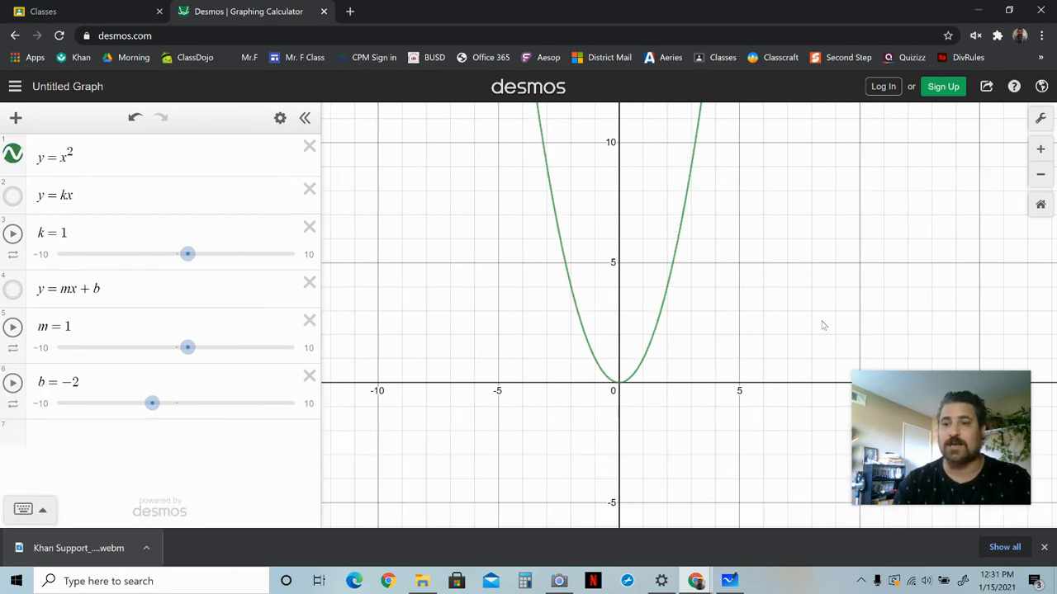